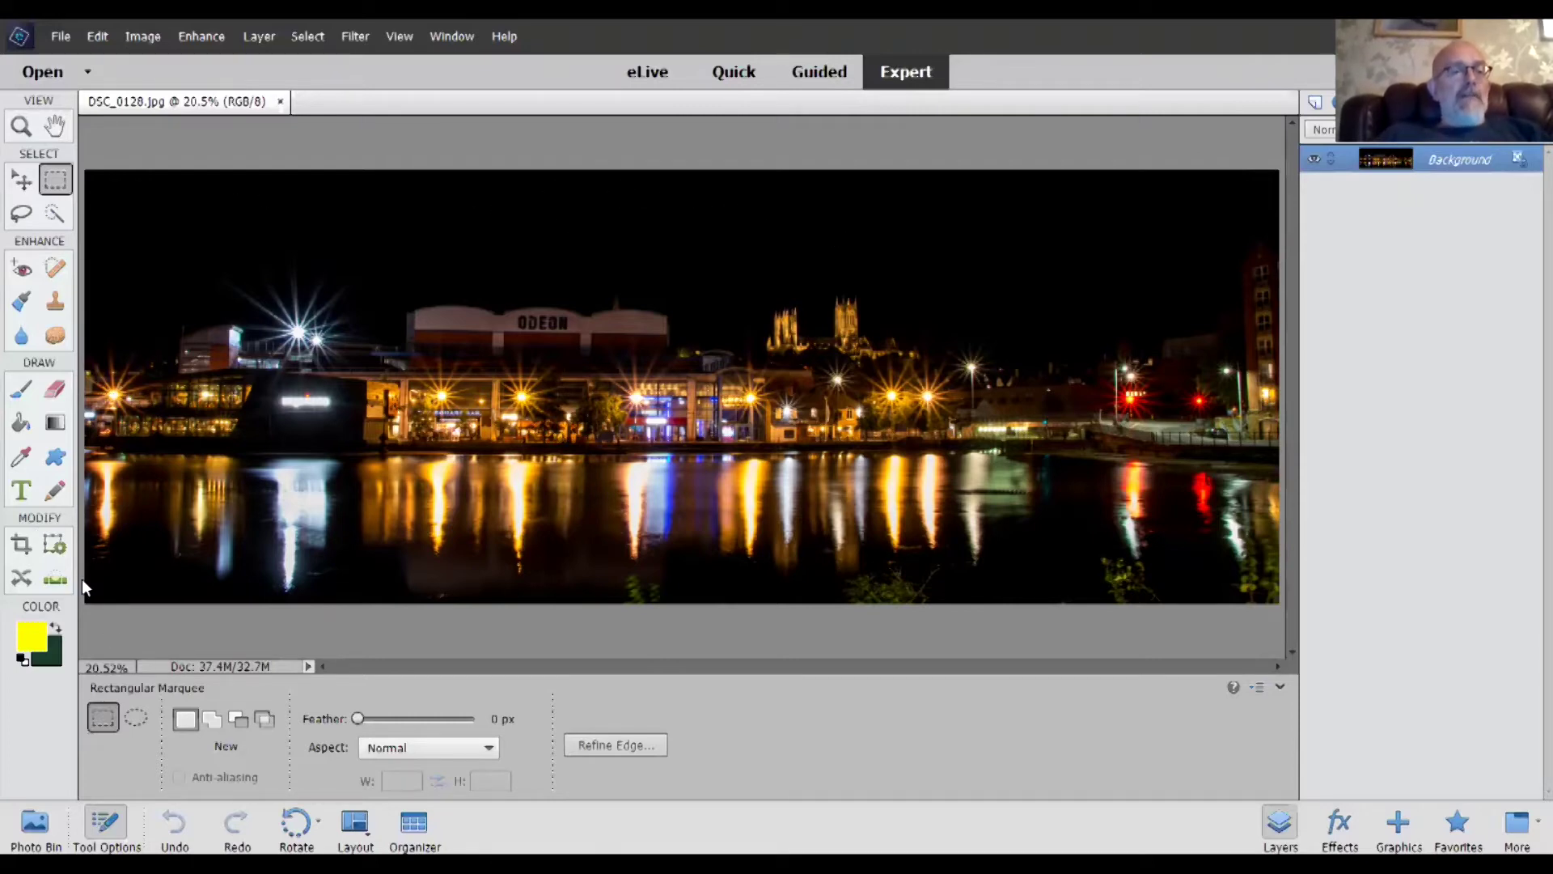
- Select a wide strip of the panorama, nudge it upward, and crop to it
{"action": "left_click_drag", "start_coordinate": [85, 581], "coordinate": [1303, 218]}
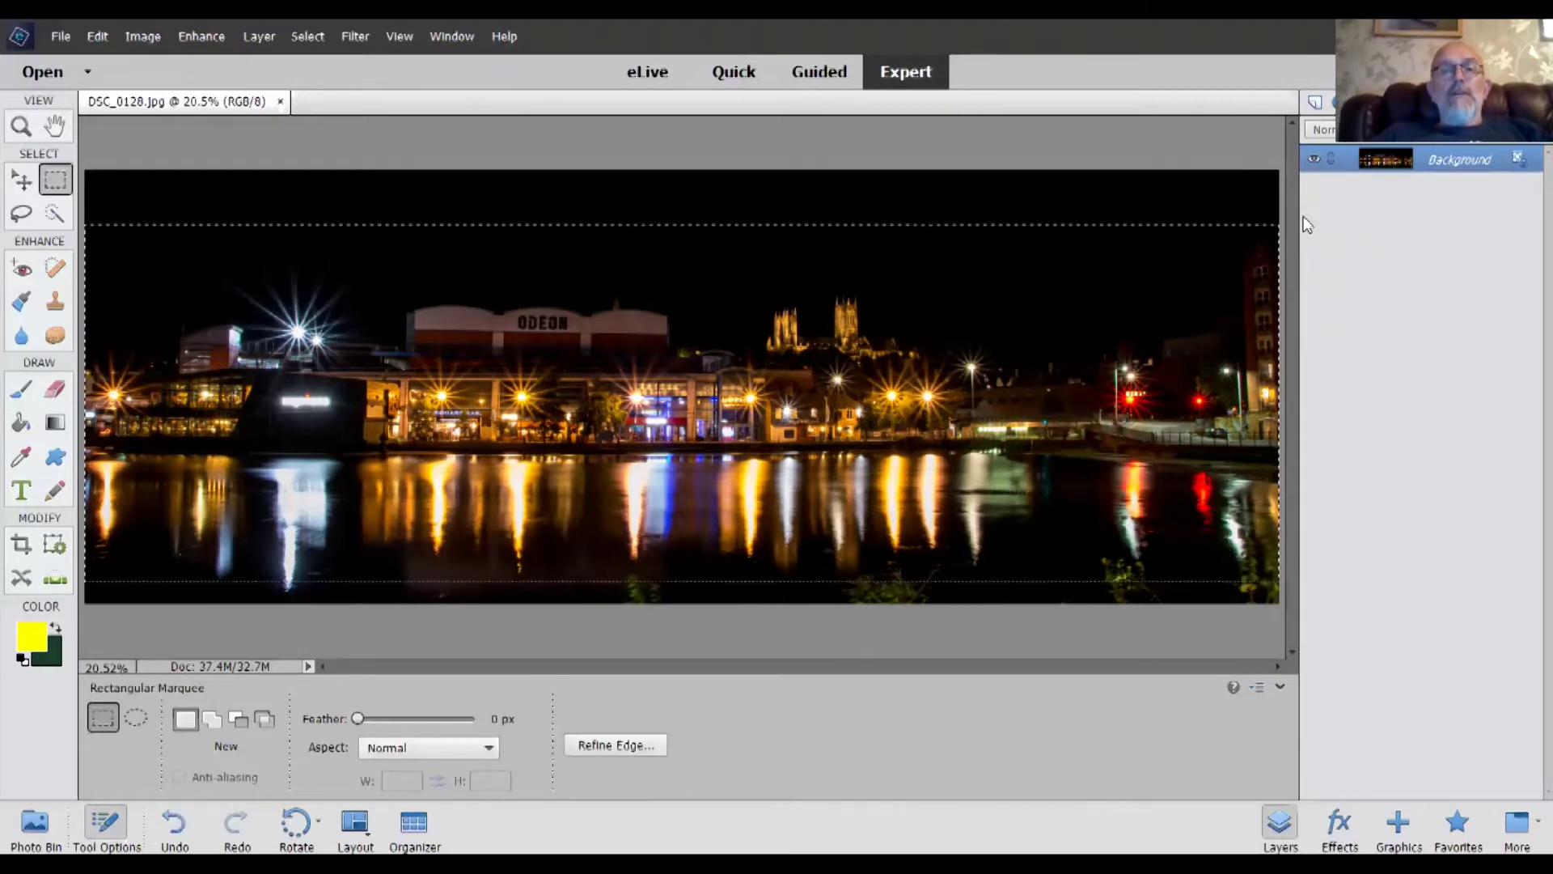
{"action": "key", "text": "shift+Up"}
{"action": "key", "text": "shift+Up"}
{"action": "key", "text": "shift+Up"}
{"action": "key", "text": "shift+Up"}
{"action": "key", "text": "shift+Up"}
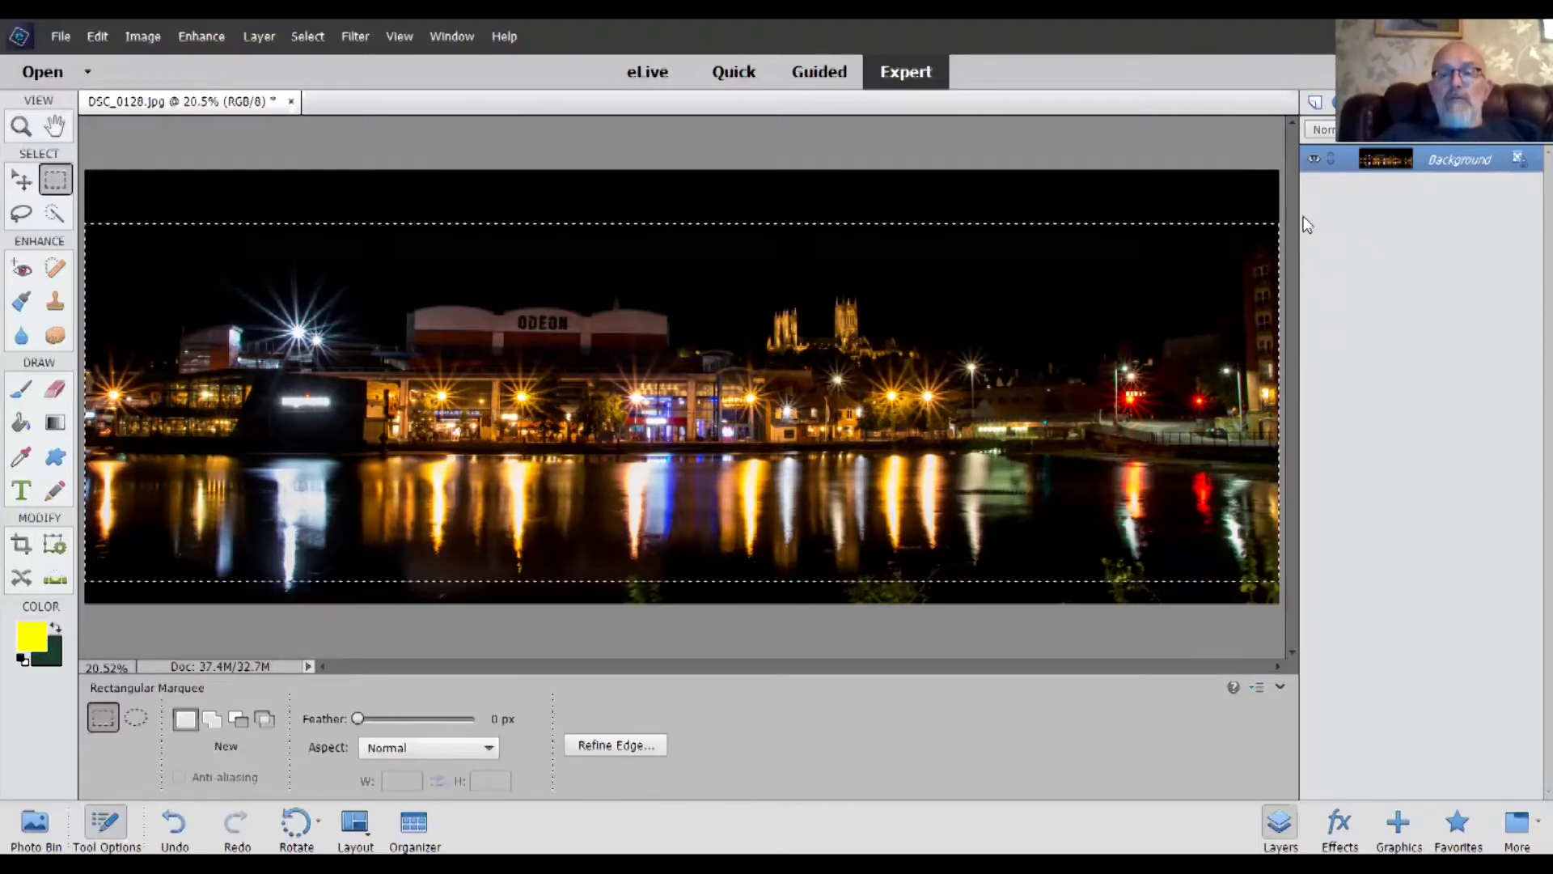
{"action": "key", "text": "shift+Up"}
{"action": "key", "text": "shift+Up"}
{"action": "key", "text": "shift+Up"}
{"action": "key", "text": "shift+Up"}
{"action": "key", "text": "shift+Up"}
{"action": "key", "text": "shift+Up"}
{"action": "key", "text": "shift+Up"}
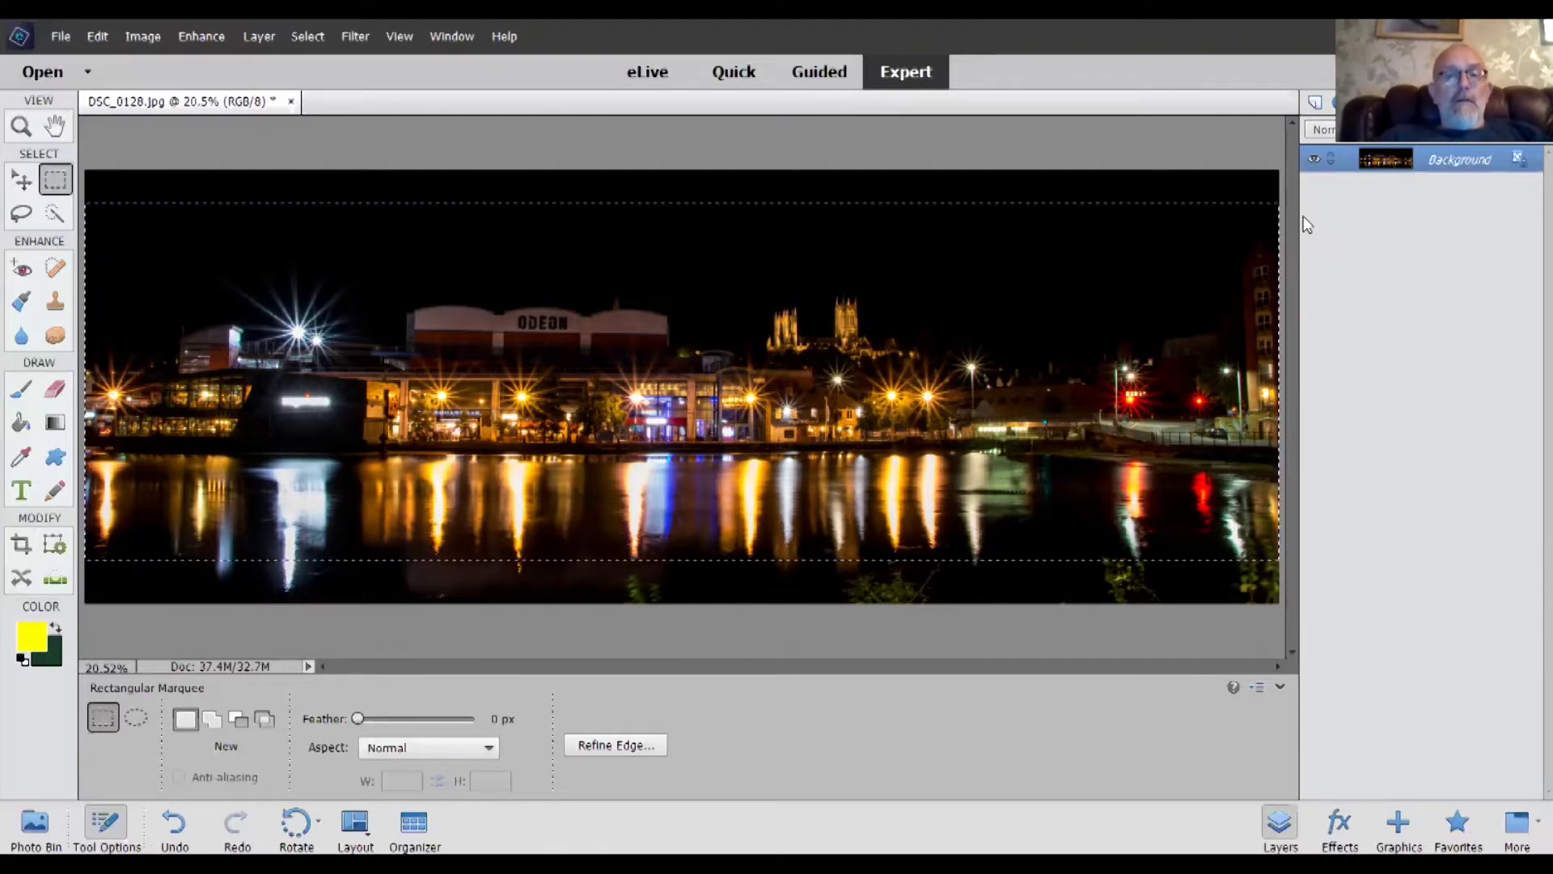
{"action": "left_click", "coordinate": [164, 31]}
{"action": "left_click", "coordinate": [173, 93]}
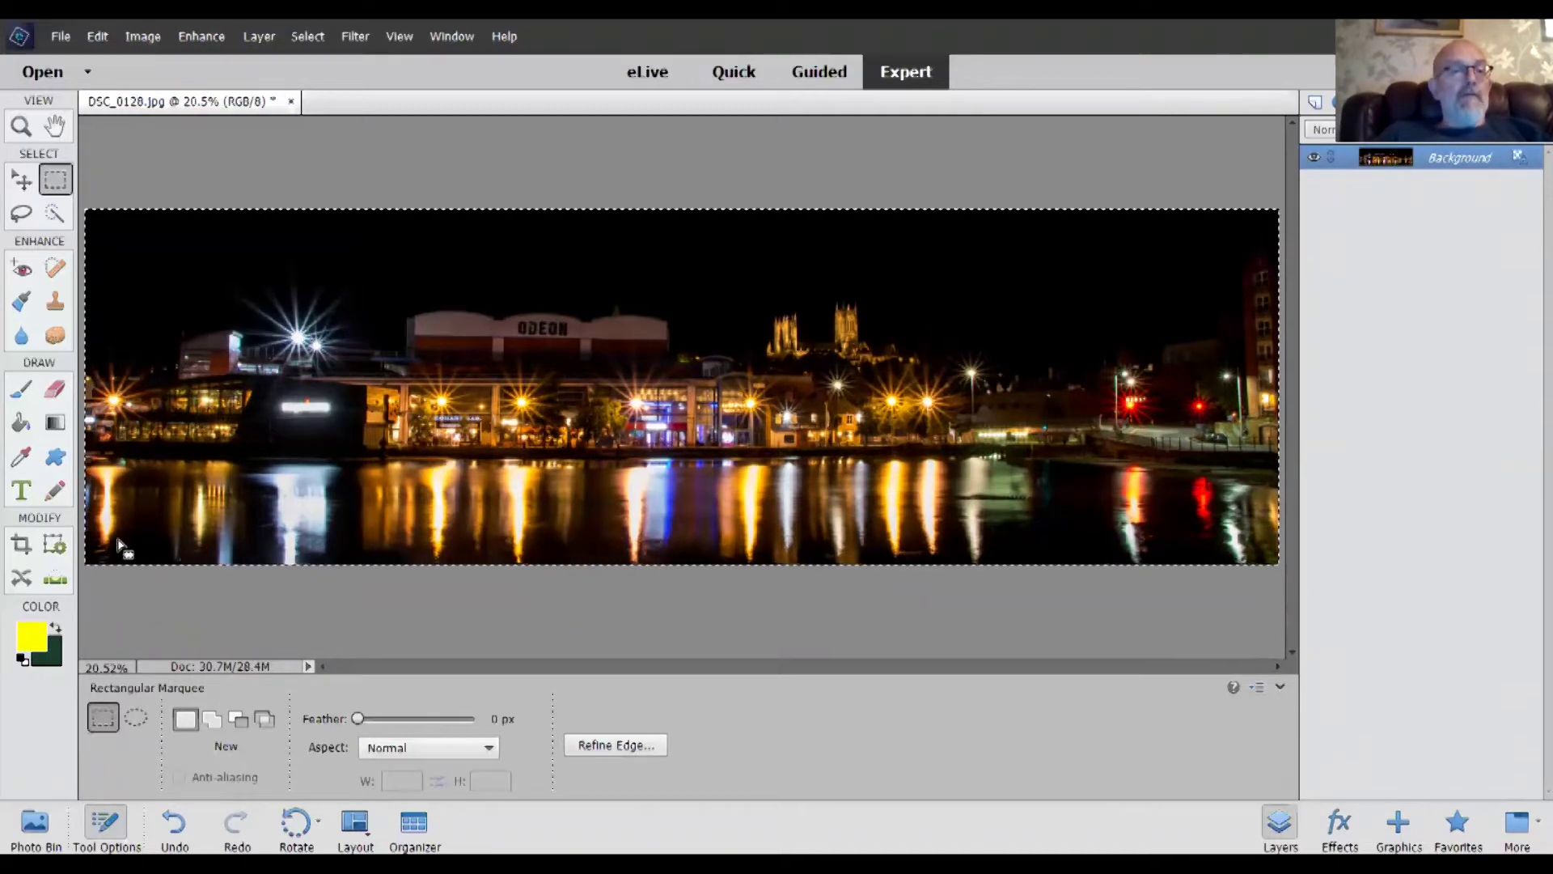
- Crop again to a new strip, trimming the leftover black sky and bottom foreground
{"action": "left_click", "coordinate": [97, 579]}
{"action": "left_click_drag", "start_coordinate": [81, 569], "coordinate": [1306, 236]}
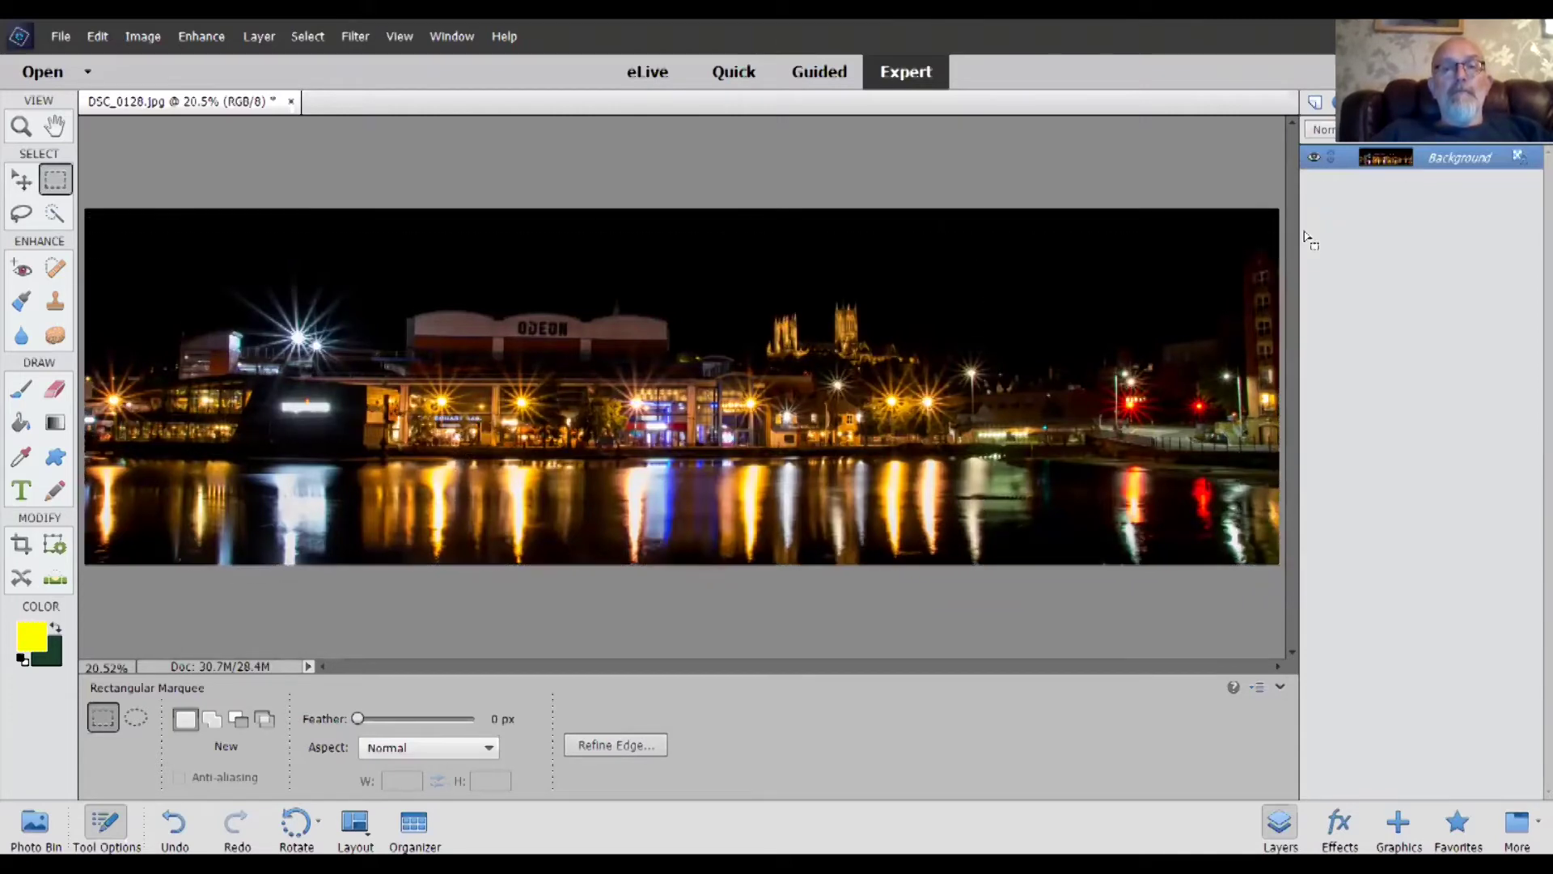
{"action": "left_click", "coordinate": [144, 37]}
{"action": "left_click", "coordinate": [168, 94]}
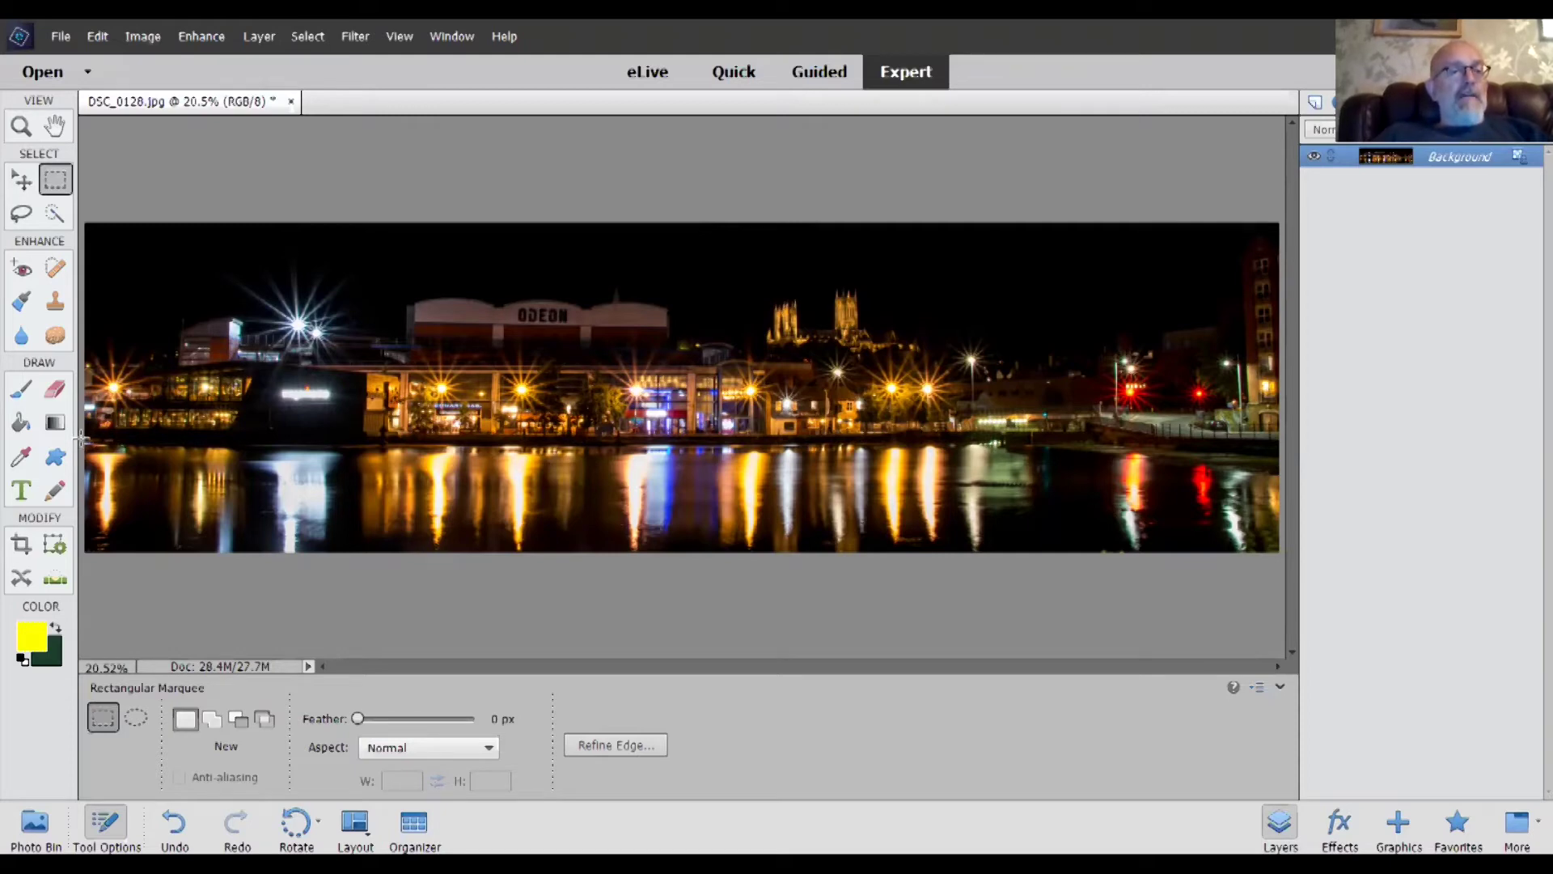
{"action": "left_click_drag", "start_coordinate": [84, 437], "coordinate": [1296, 561]}
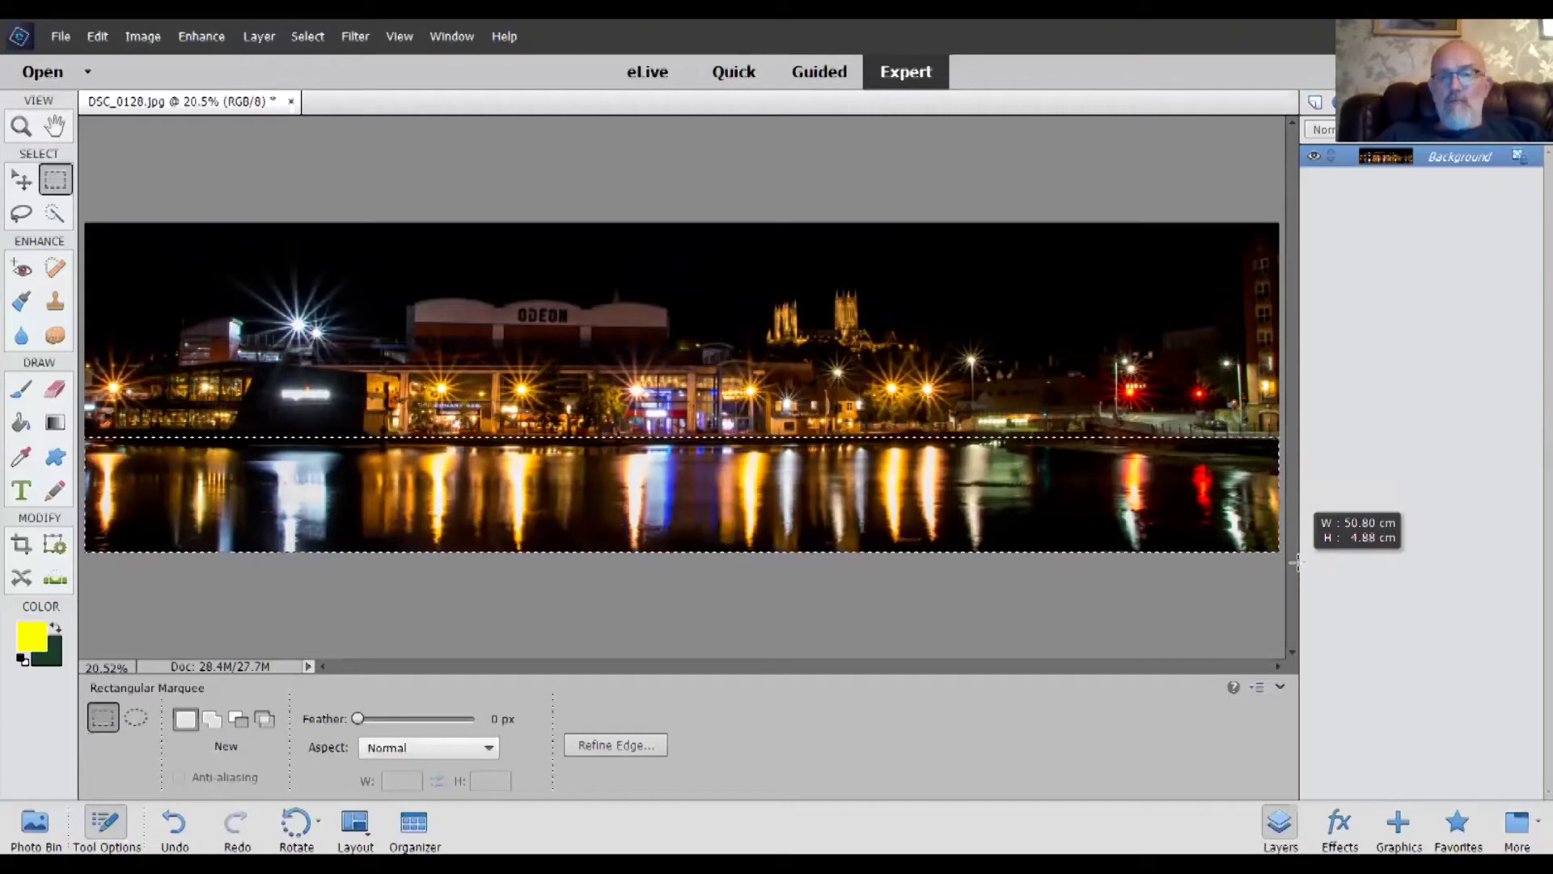
{"action": "left_click_drag", "start_coordinate": [1296, 561], "coordinate": [1038, 191]}
{"action": "left_click", "coordinate": [1038, 191]}
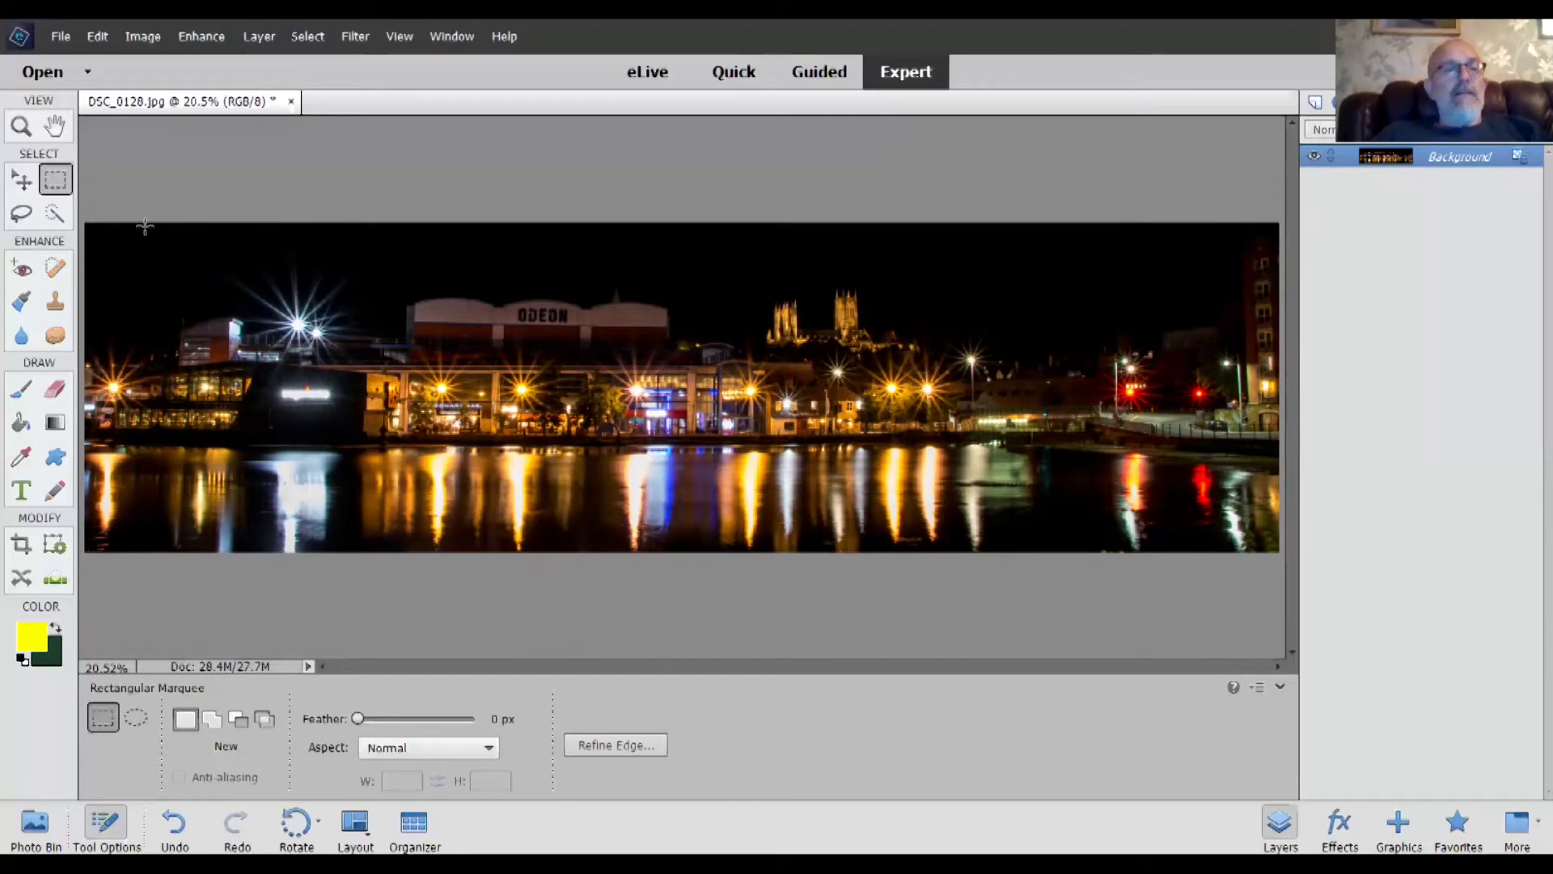
{"action": "left_click_drag", "start_coordinate": [81, 216], "coordinate": [1235, 687]}
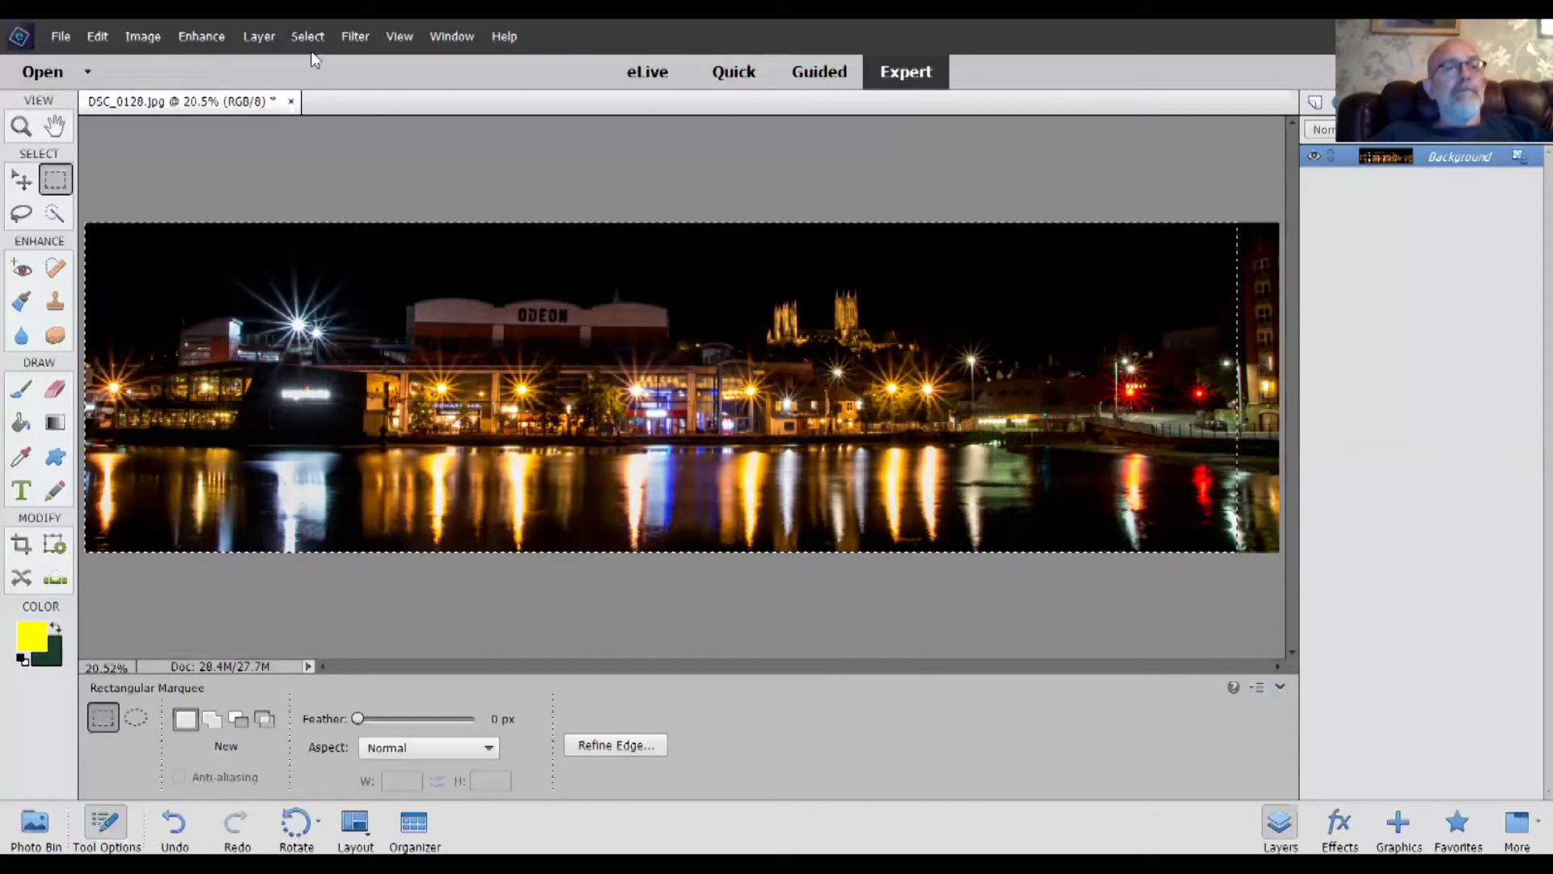
- Crop the panorama to the marquee, cutting off the thin right-edge strip
{"action": "left_click", "coordinate": [140, 37]}
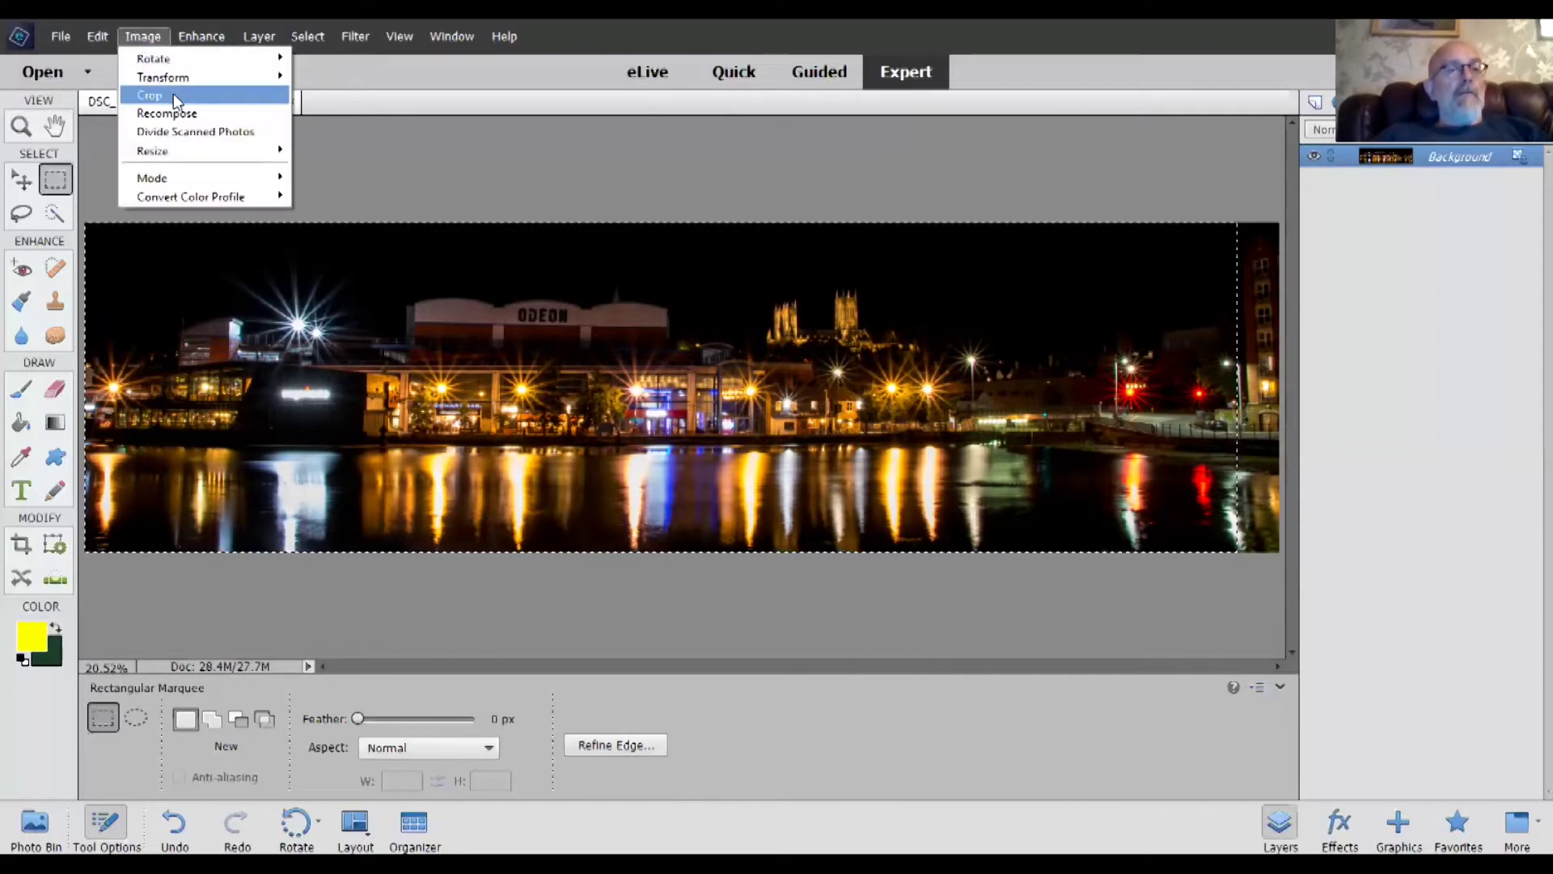
{"action": "left_click", "coordinate": [173, 94]}
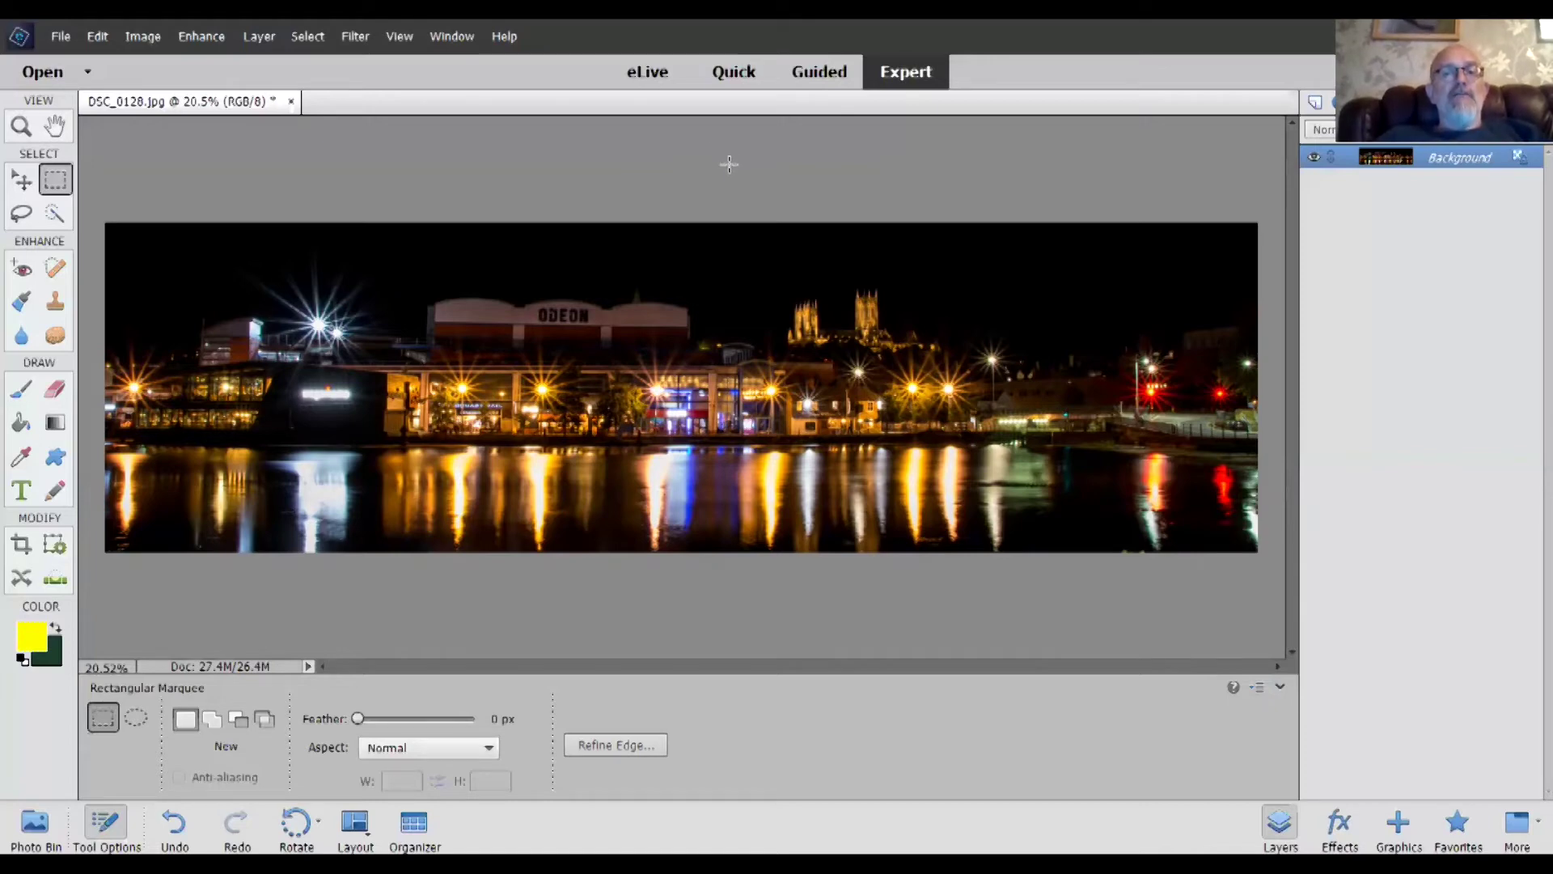
- Resize the image to 5786 × 5786 pixels with Constrain Proportions turned off
{"action": "left_click", "coordinate": [144, 34]}
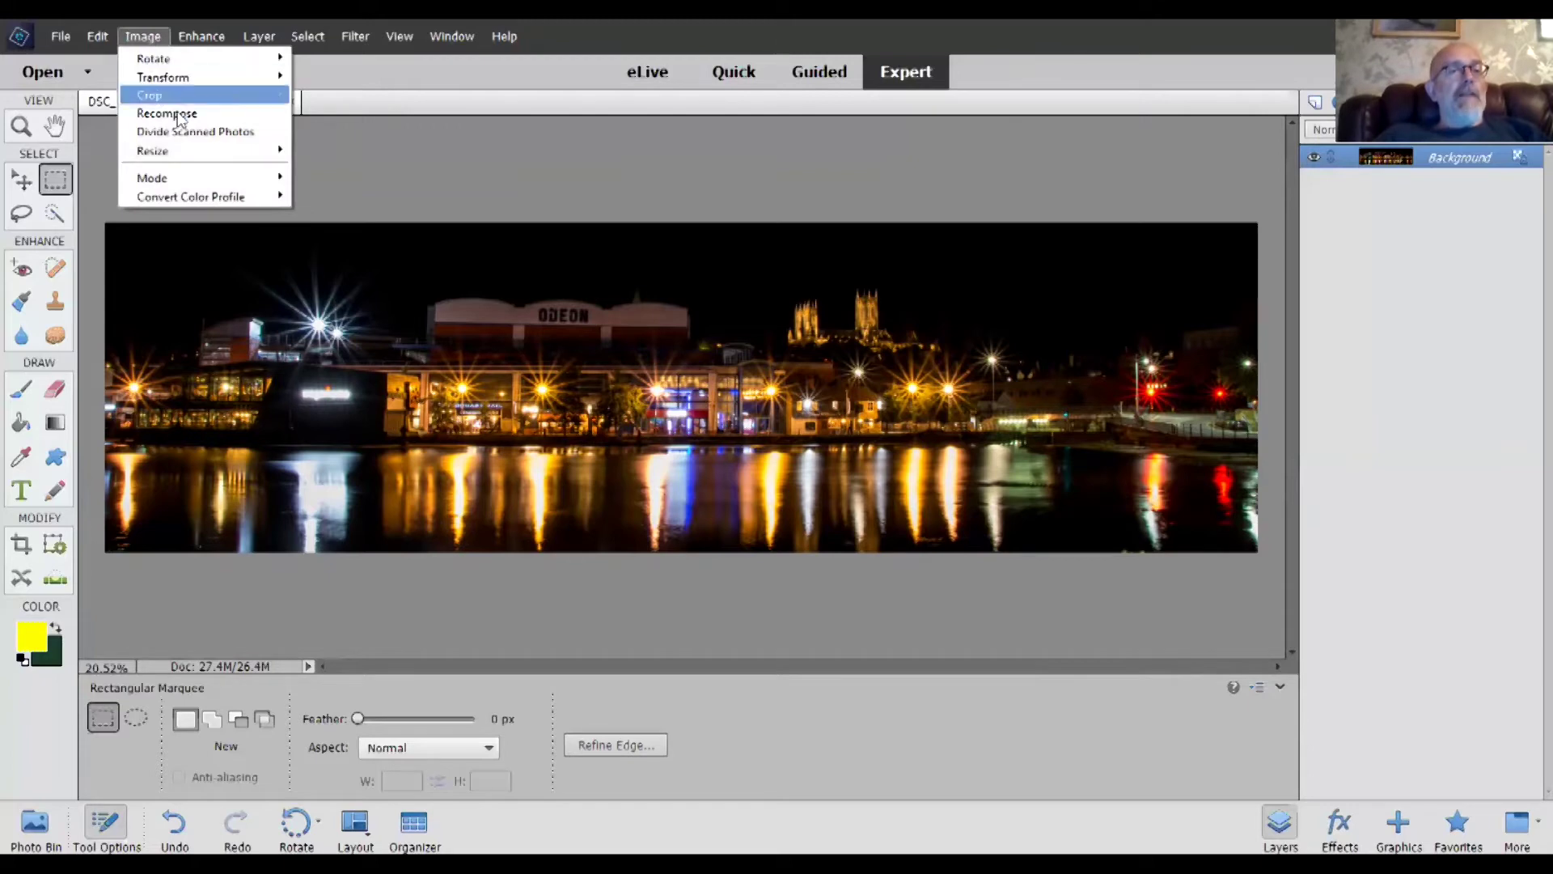
{"action": "mouse_move", "coordinate": [207, 150]}
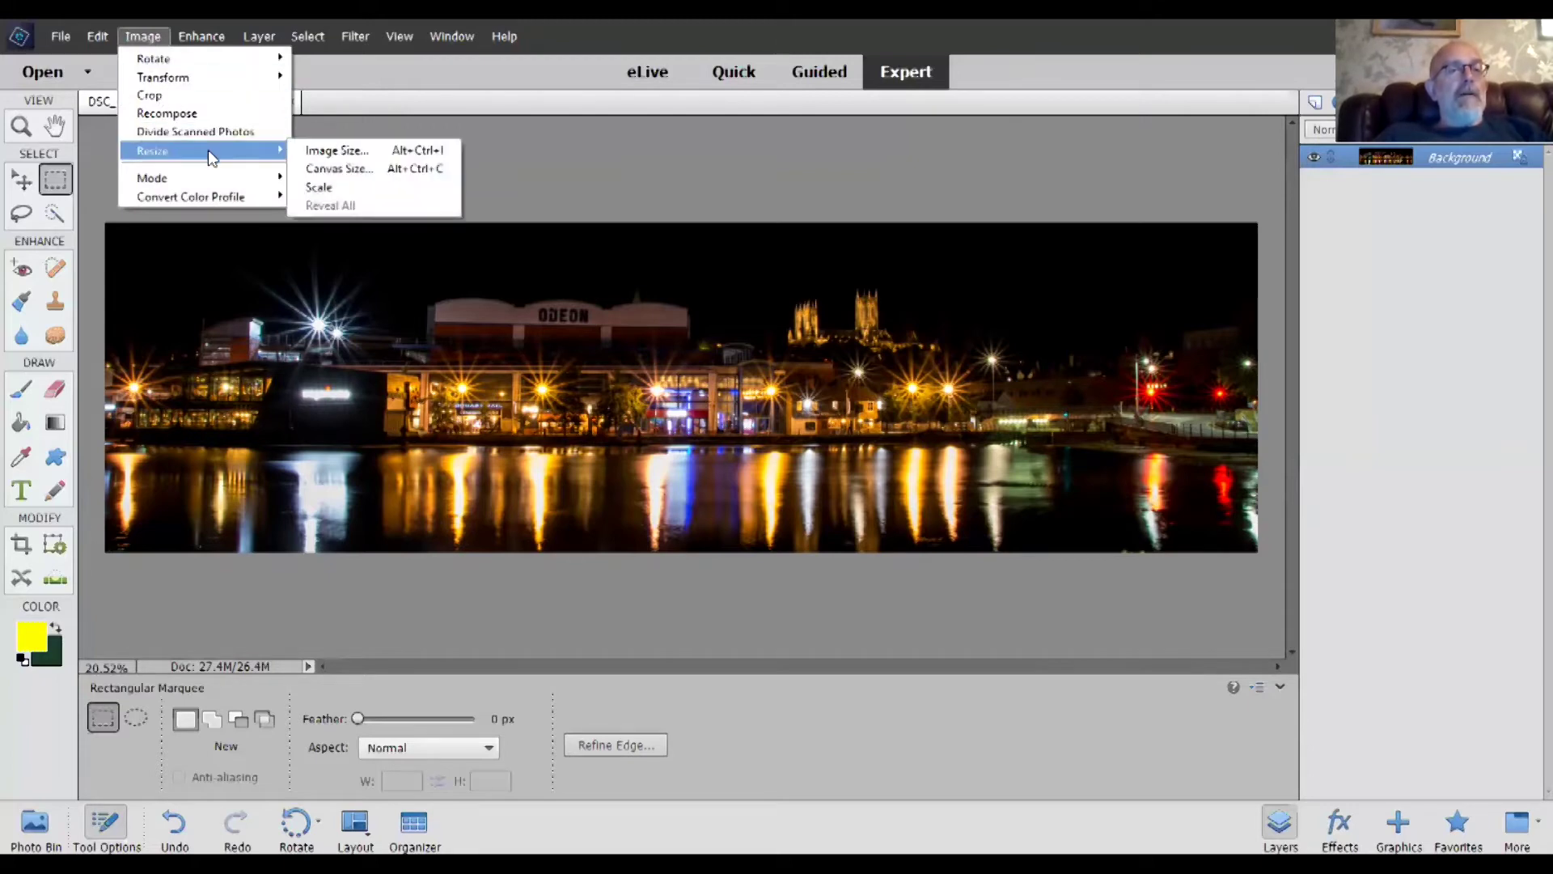
{"action": "left_click", "coordinate": [332, 151]}
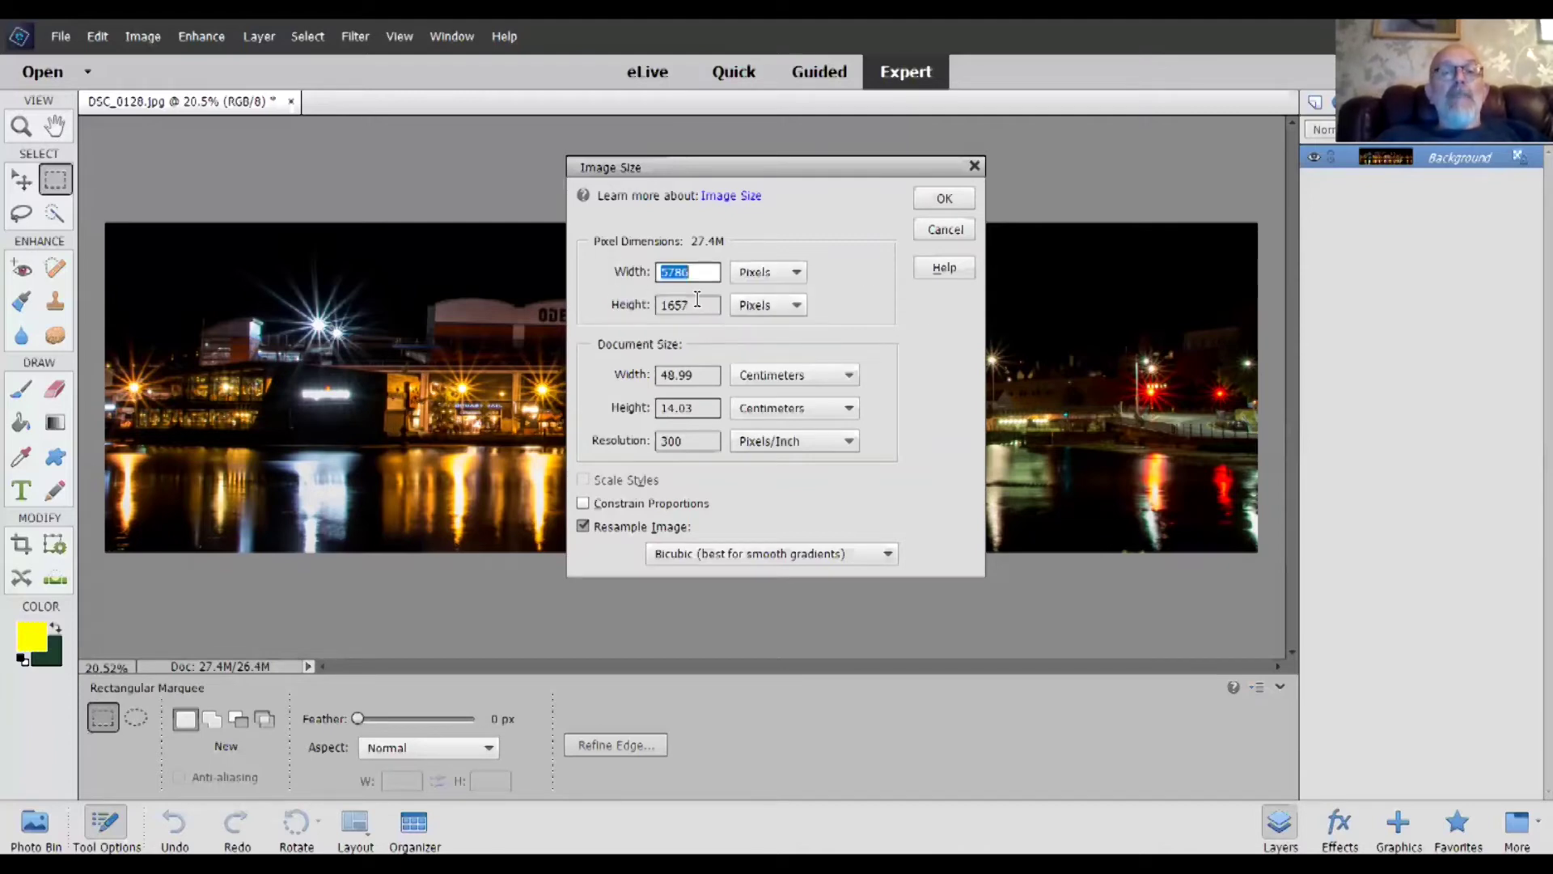
{"action": "left_click_drag", "start_coordinate": [697, 305], "coordinate": [651, 304]}
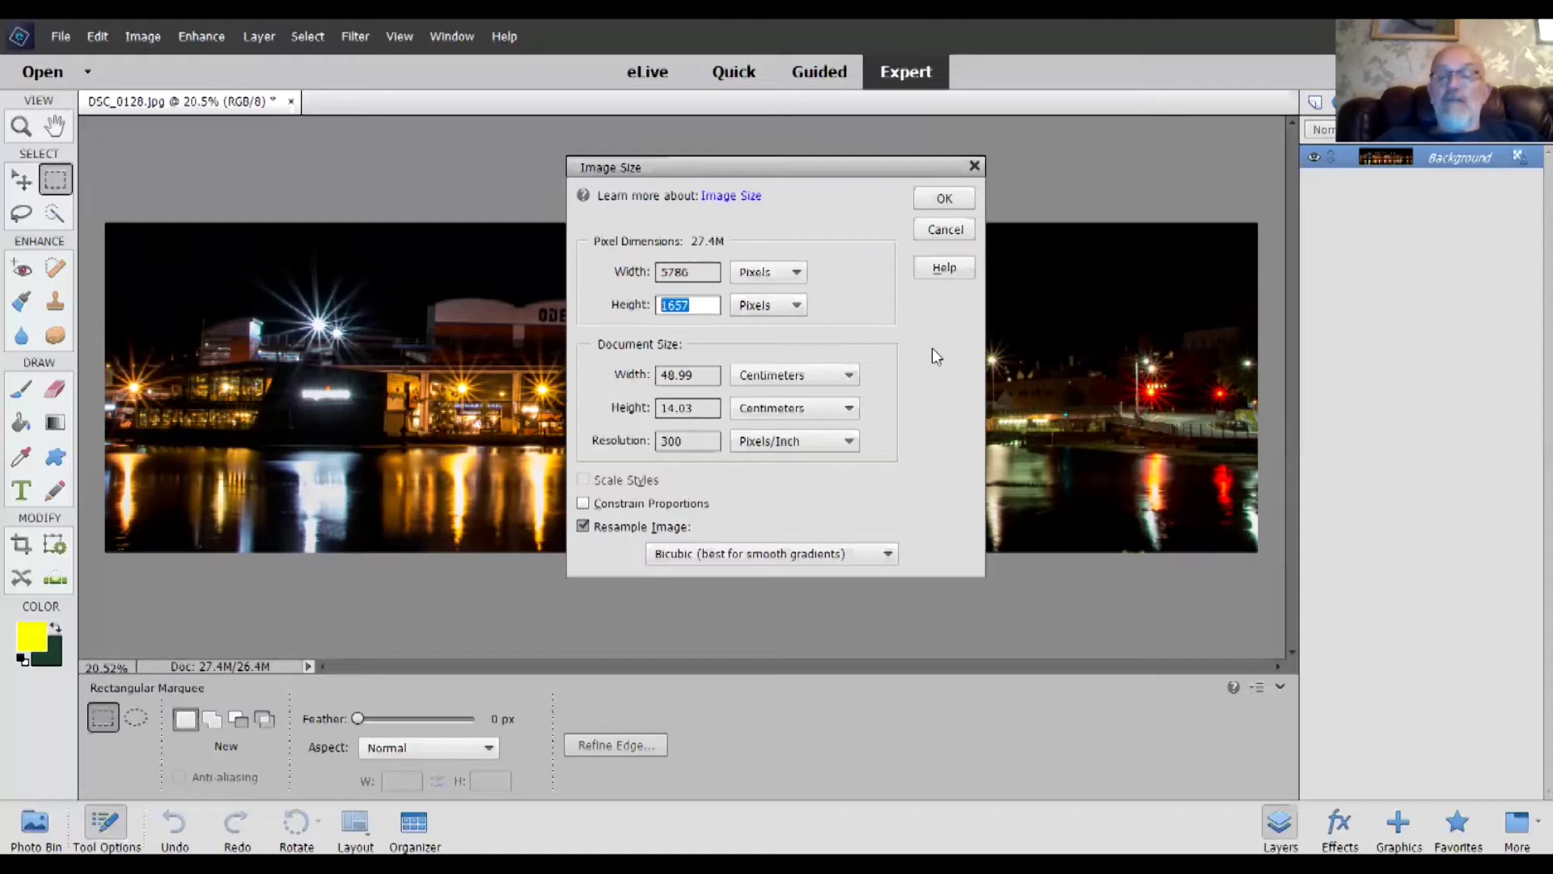
{"action": "type", "text": "5786"}
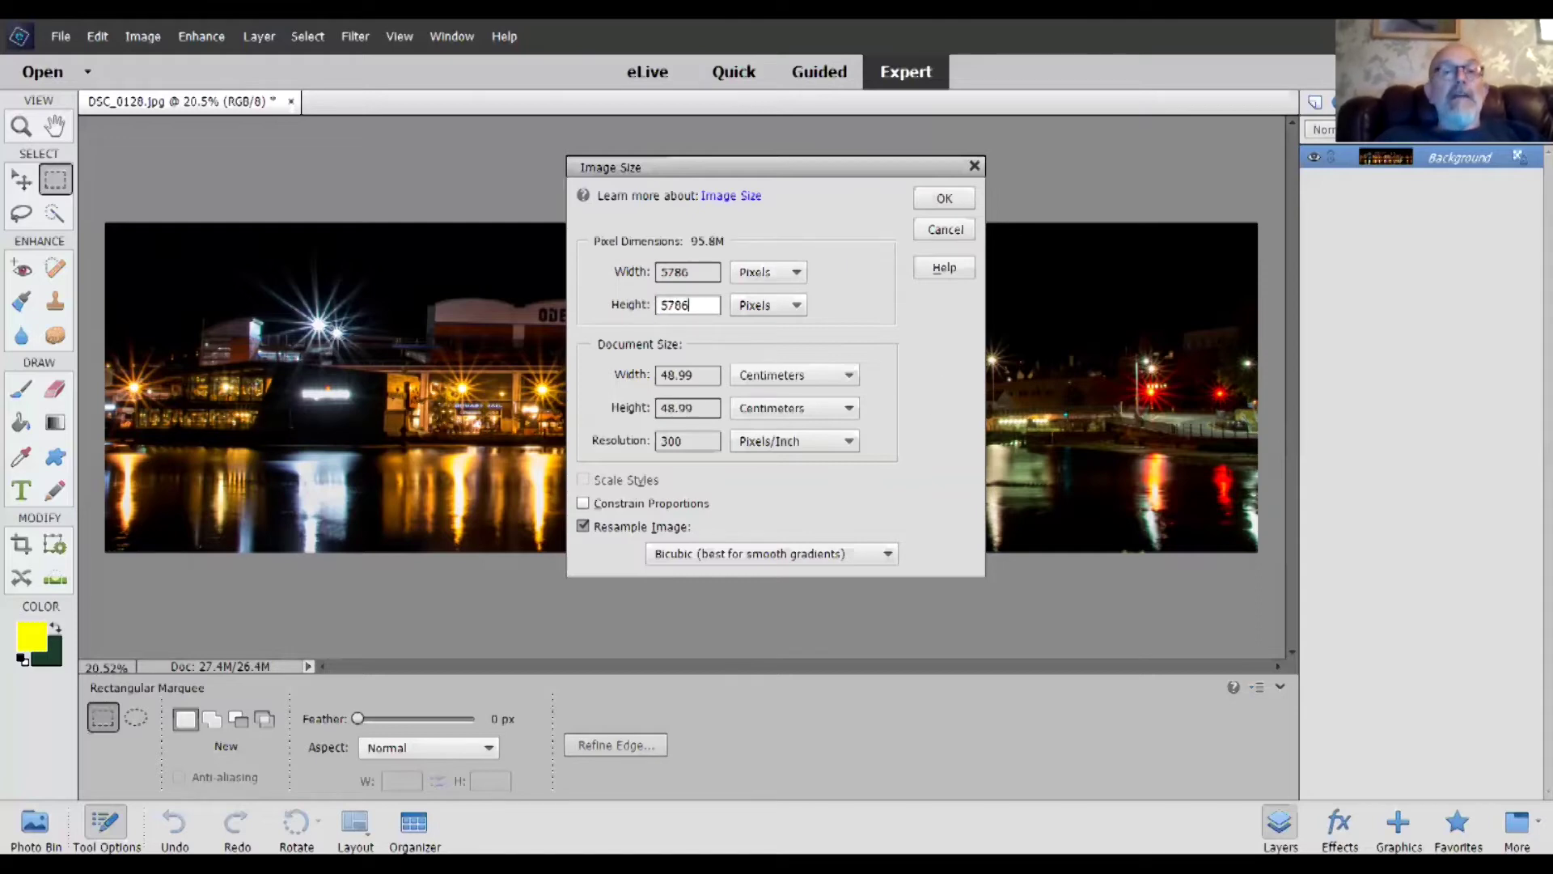
{"action": "left_click", "coordinate": [967, 202]}
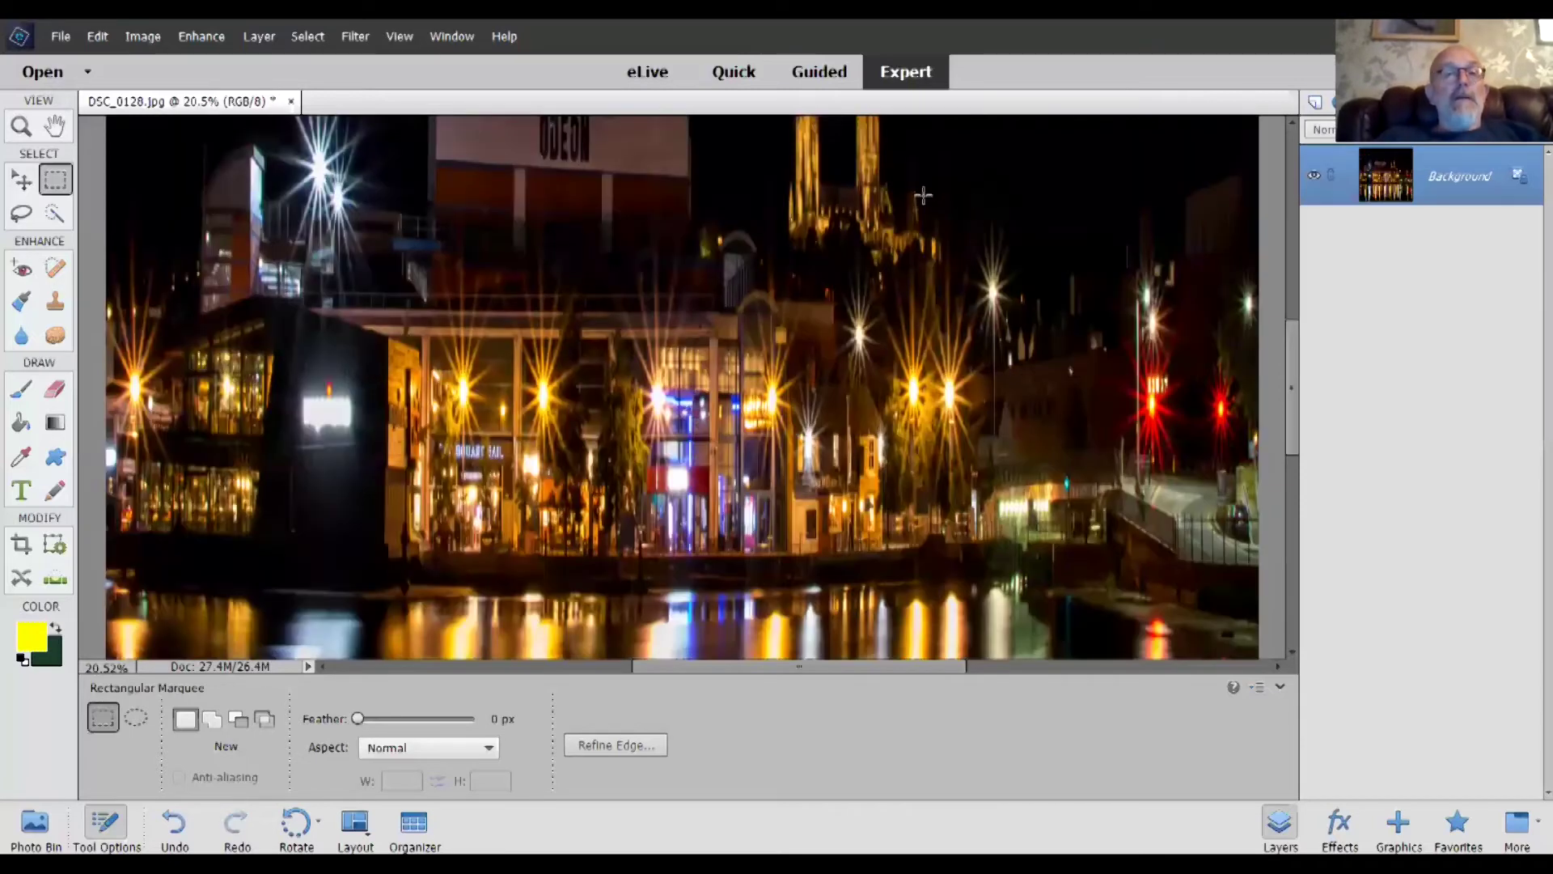
- Fit the image on screen and rotate it 180° so the water is on top
{"action": "left_click", "coordinate": [400, 36]}
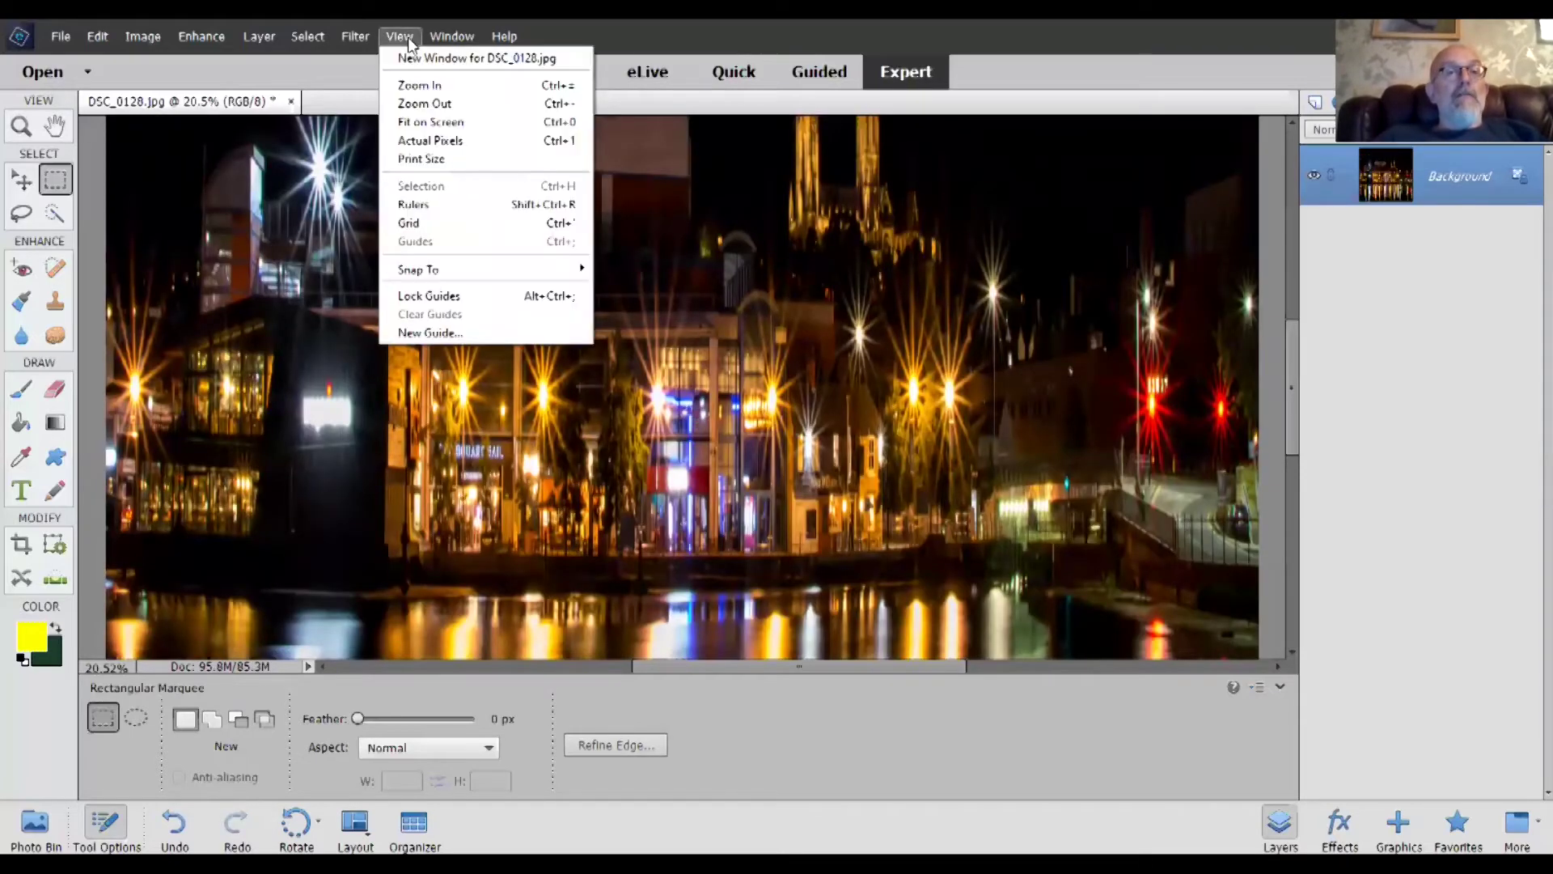
{"action": "left_click", "coordinate": [440, 121]}
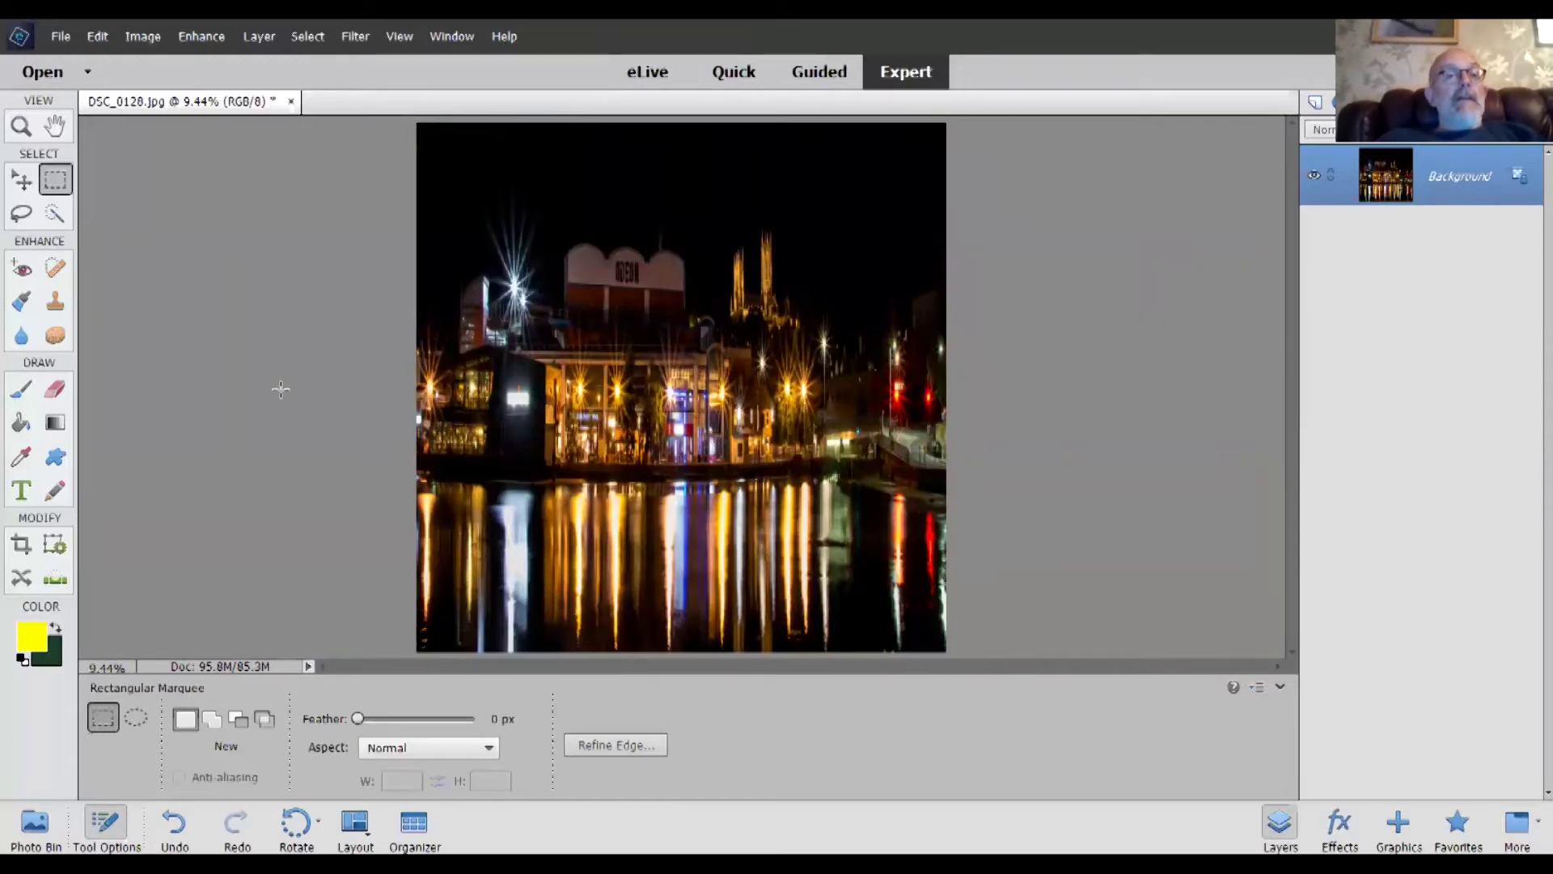
{"action": "left_click", "coordinate": [144, 37]}
{"action": "mouse_move", "coordinate": [183, 57]}
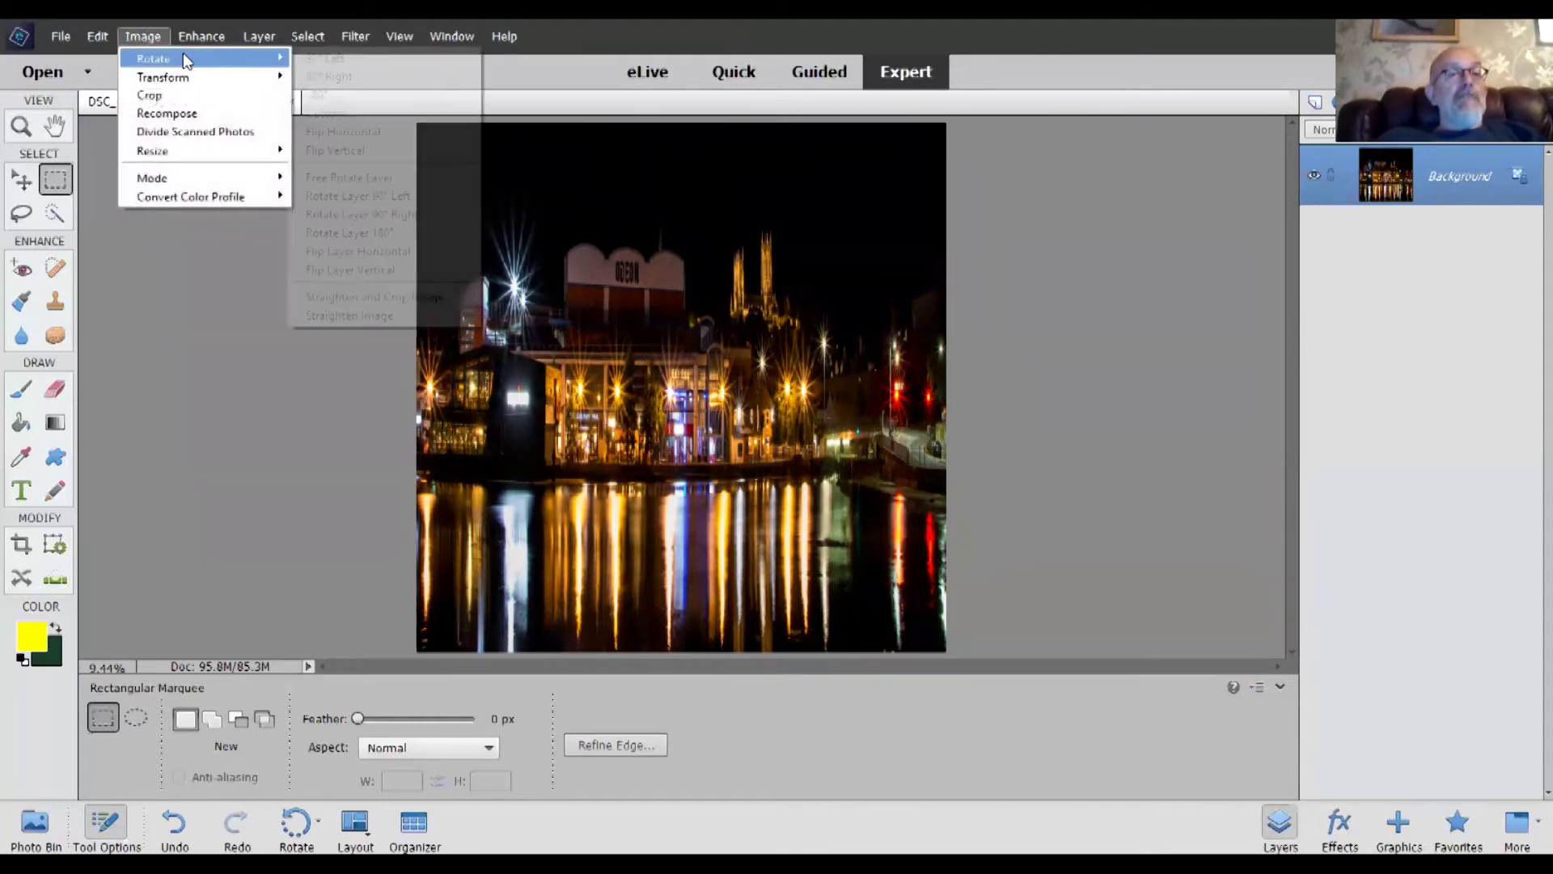
{"action": "left_click", "coordinate": [346, 95]}
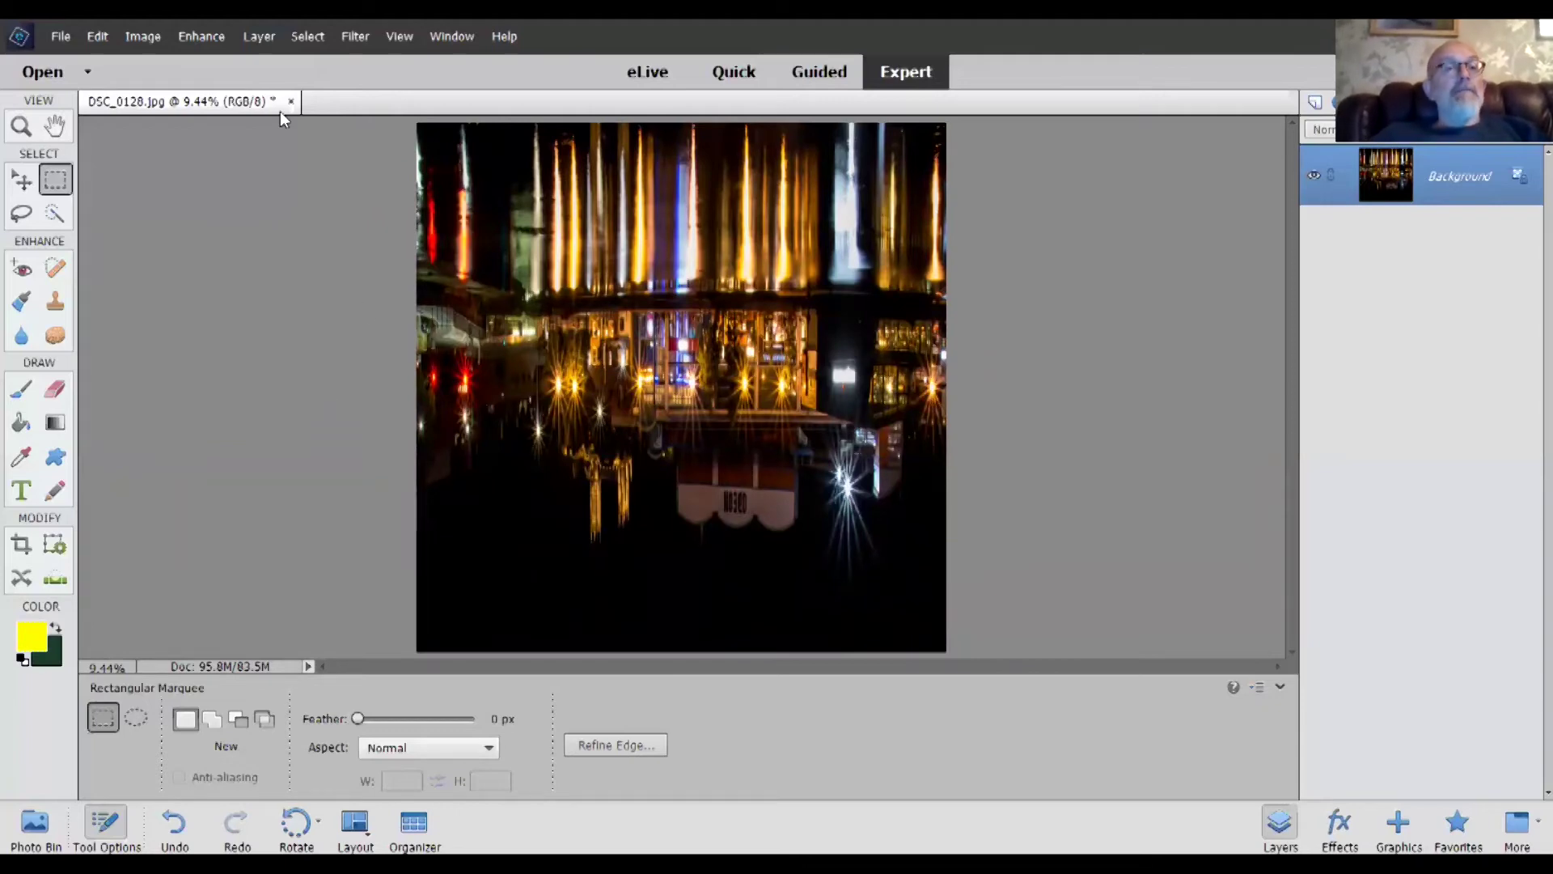
- Apply the Polar Coordinates distortion, Rectangular to Polar, to wrap the photo into a planet
{"action": "left_click", "coordinate": [354, 38]}
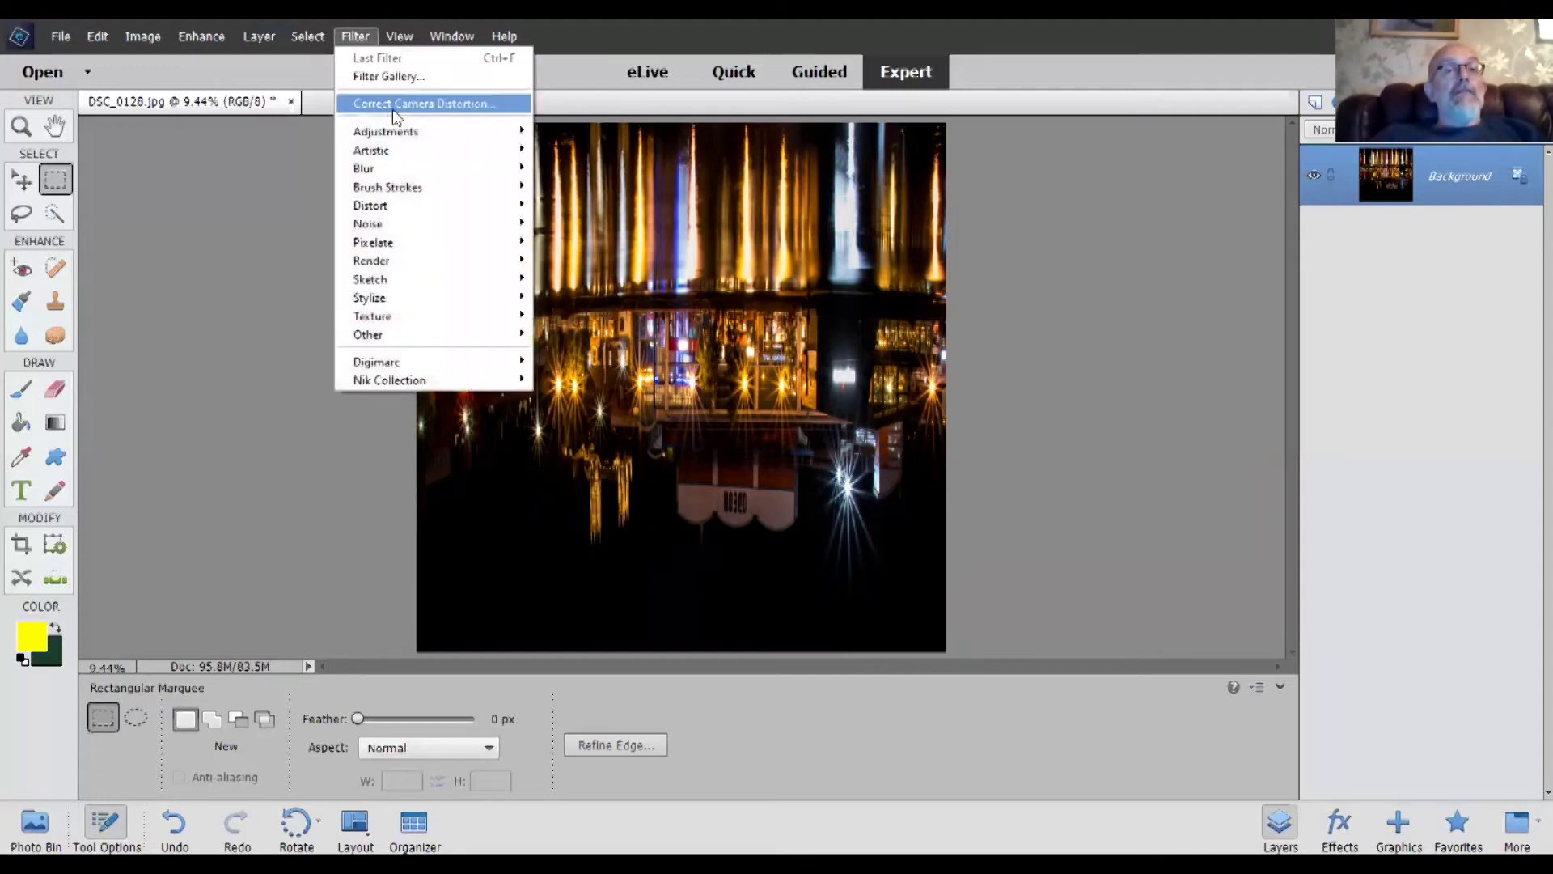
{"action": "mouse_move", "coordinate": [434, 207]}
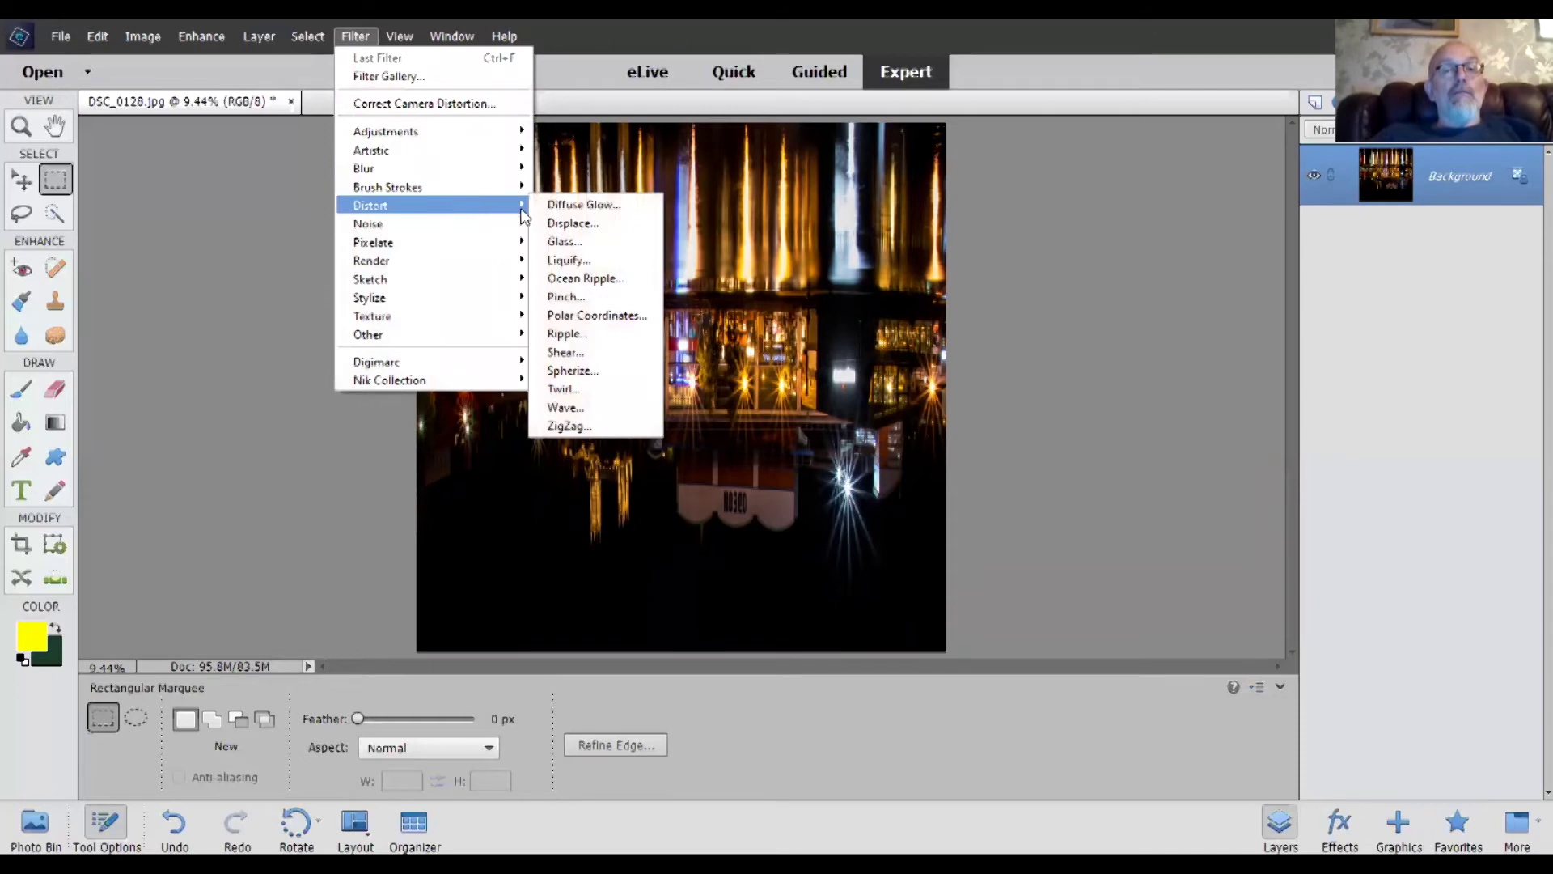
{"action": "left_click", "coordinate": [617, 317]}
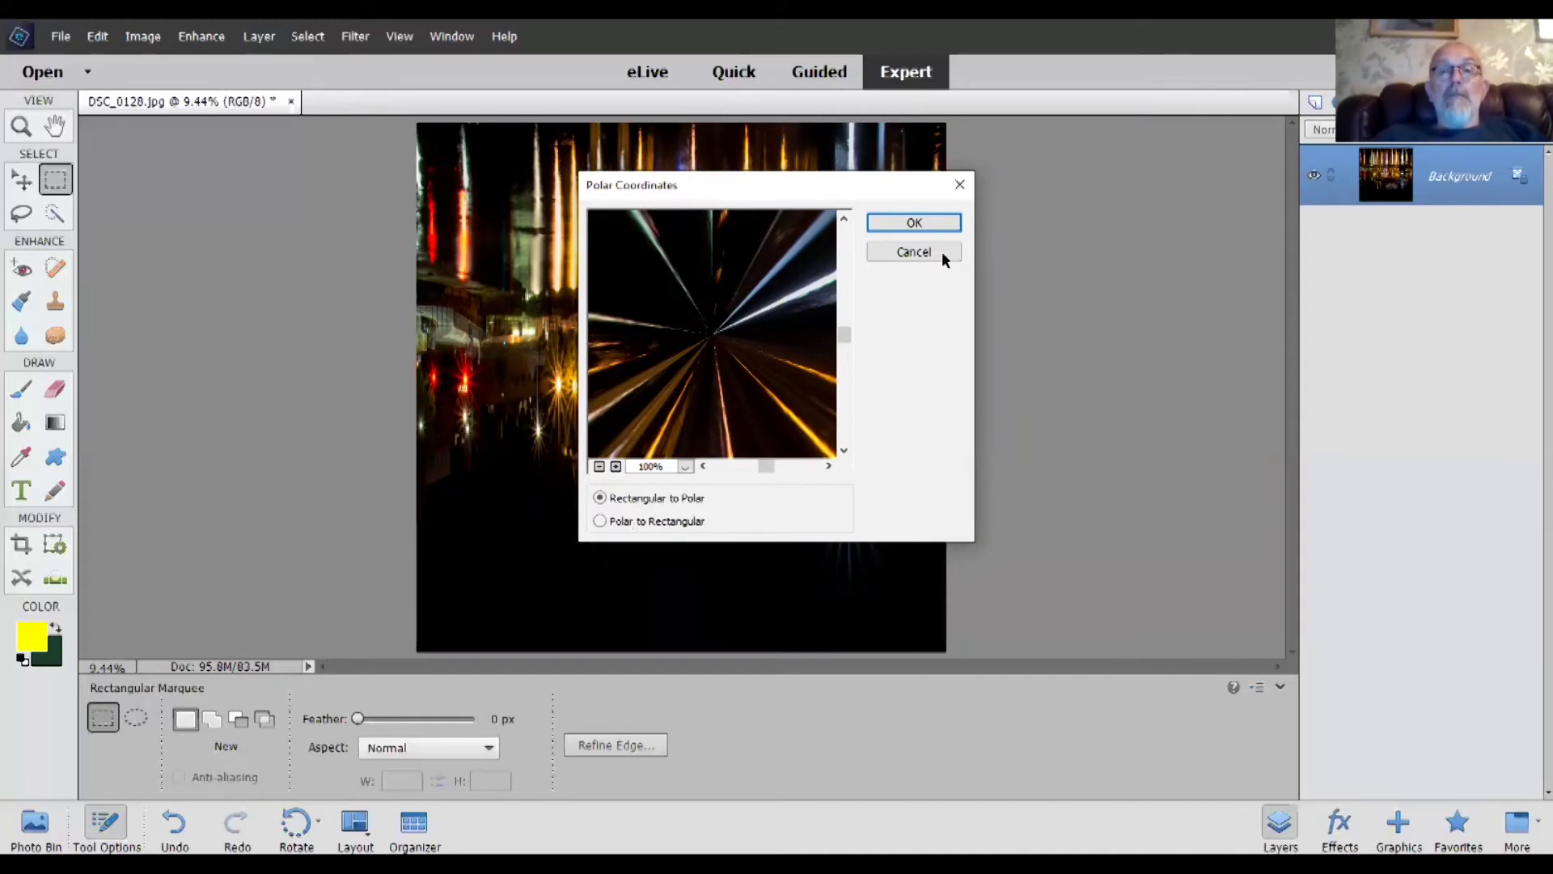
{"action": "left_click", "coordinate": [914, 222]}
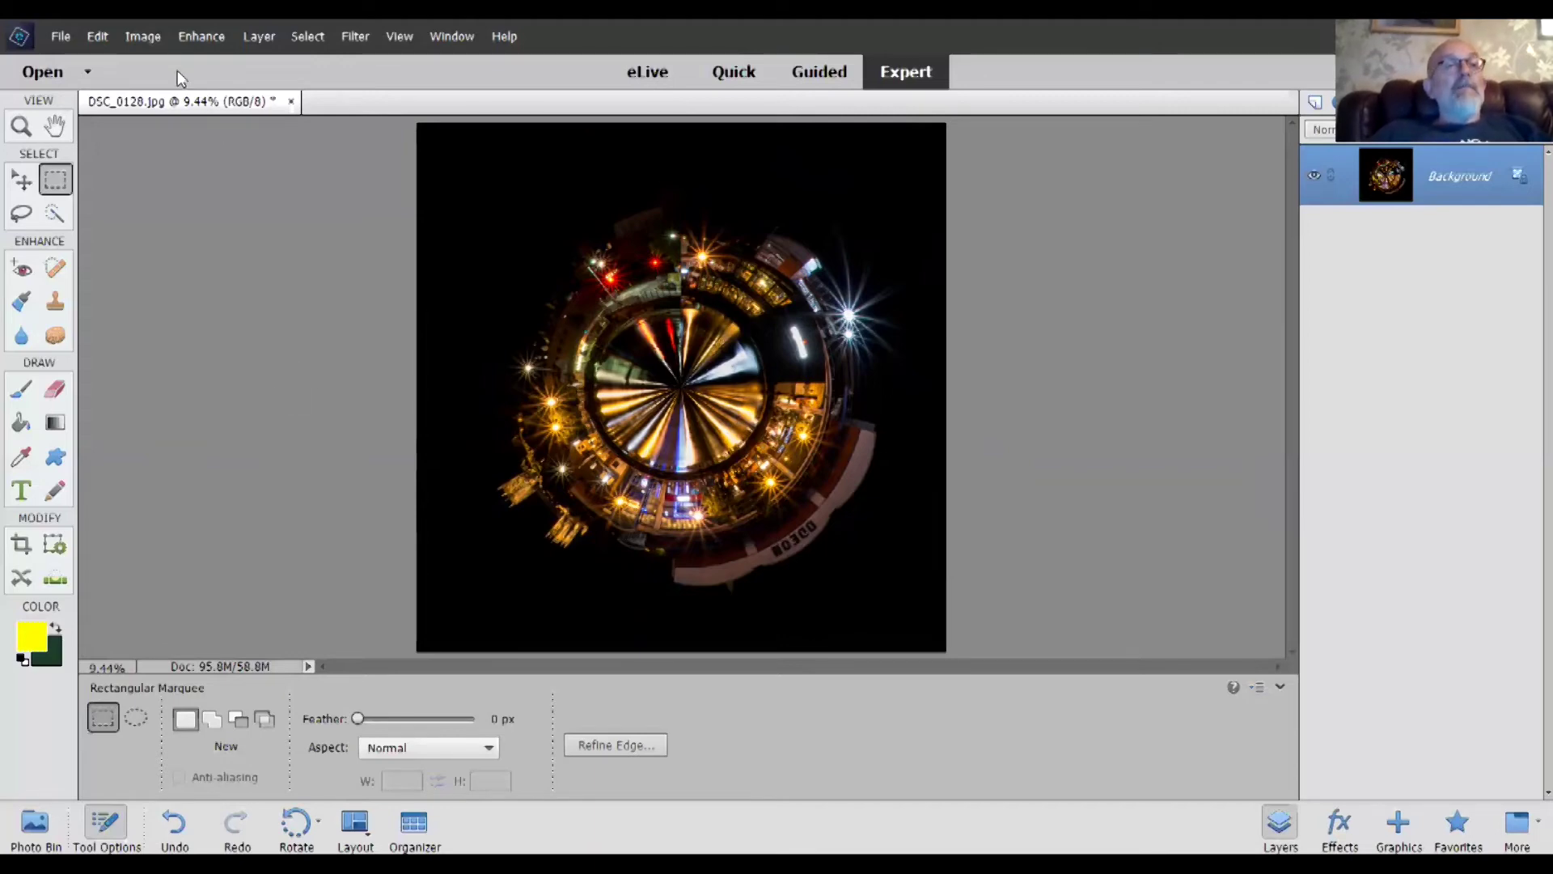
{"action": "left_click", "coordinate": [152, 35]}
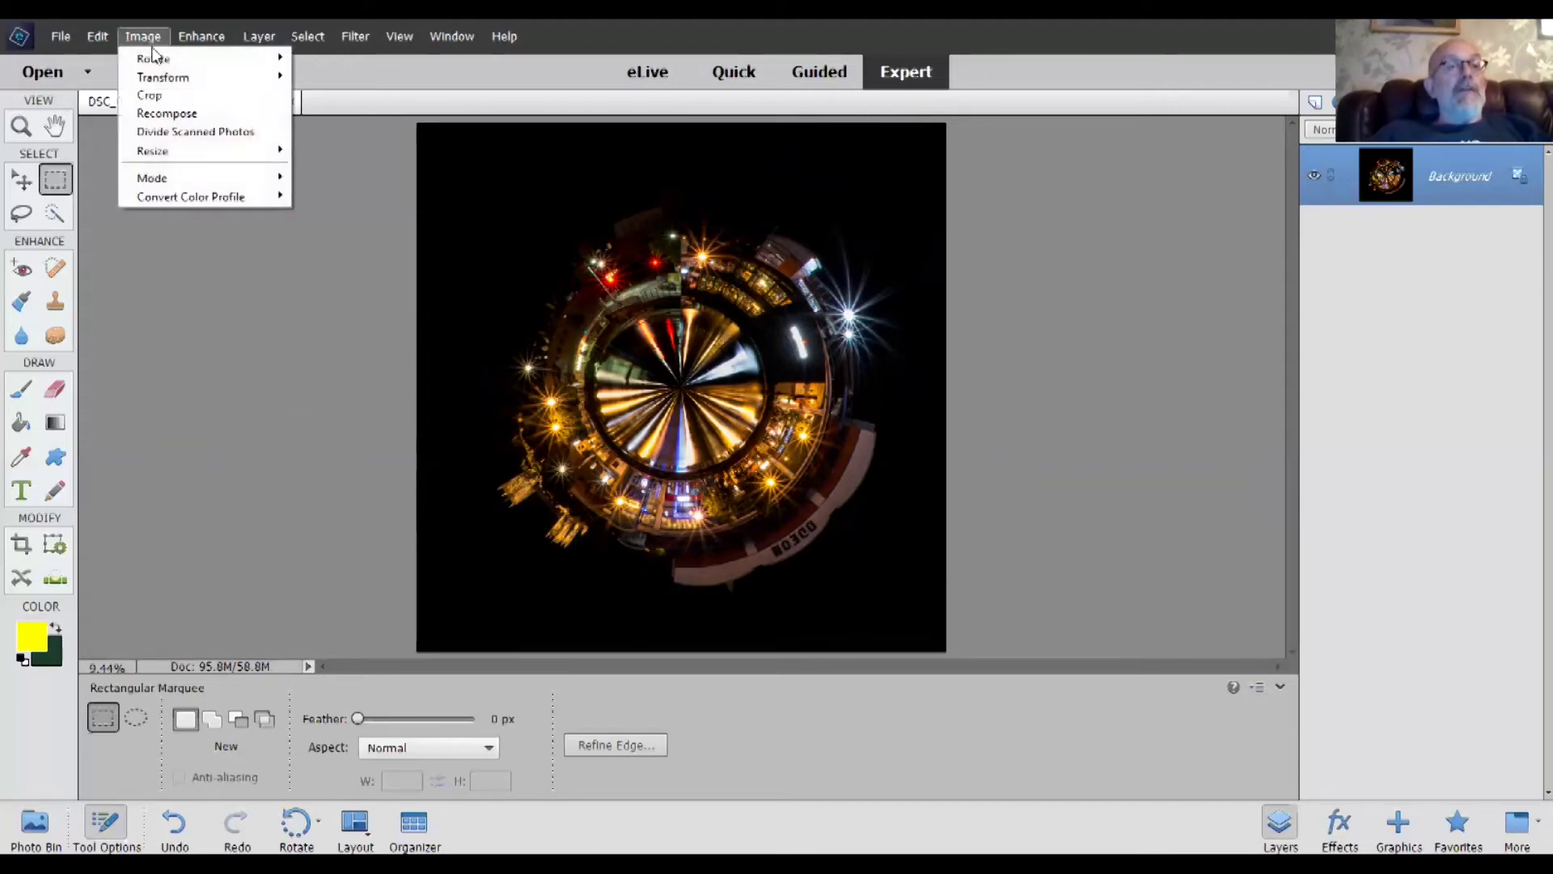
- Rotate the tiny planet 180° so ODEON sits upper left, then zoom in
{"action": "mouse_move", "coordinate": [217, 60]}
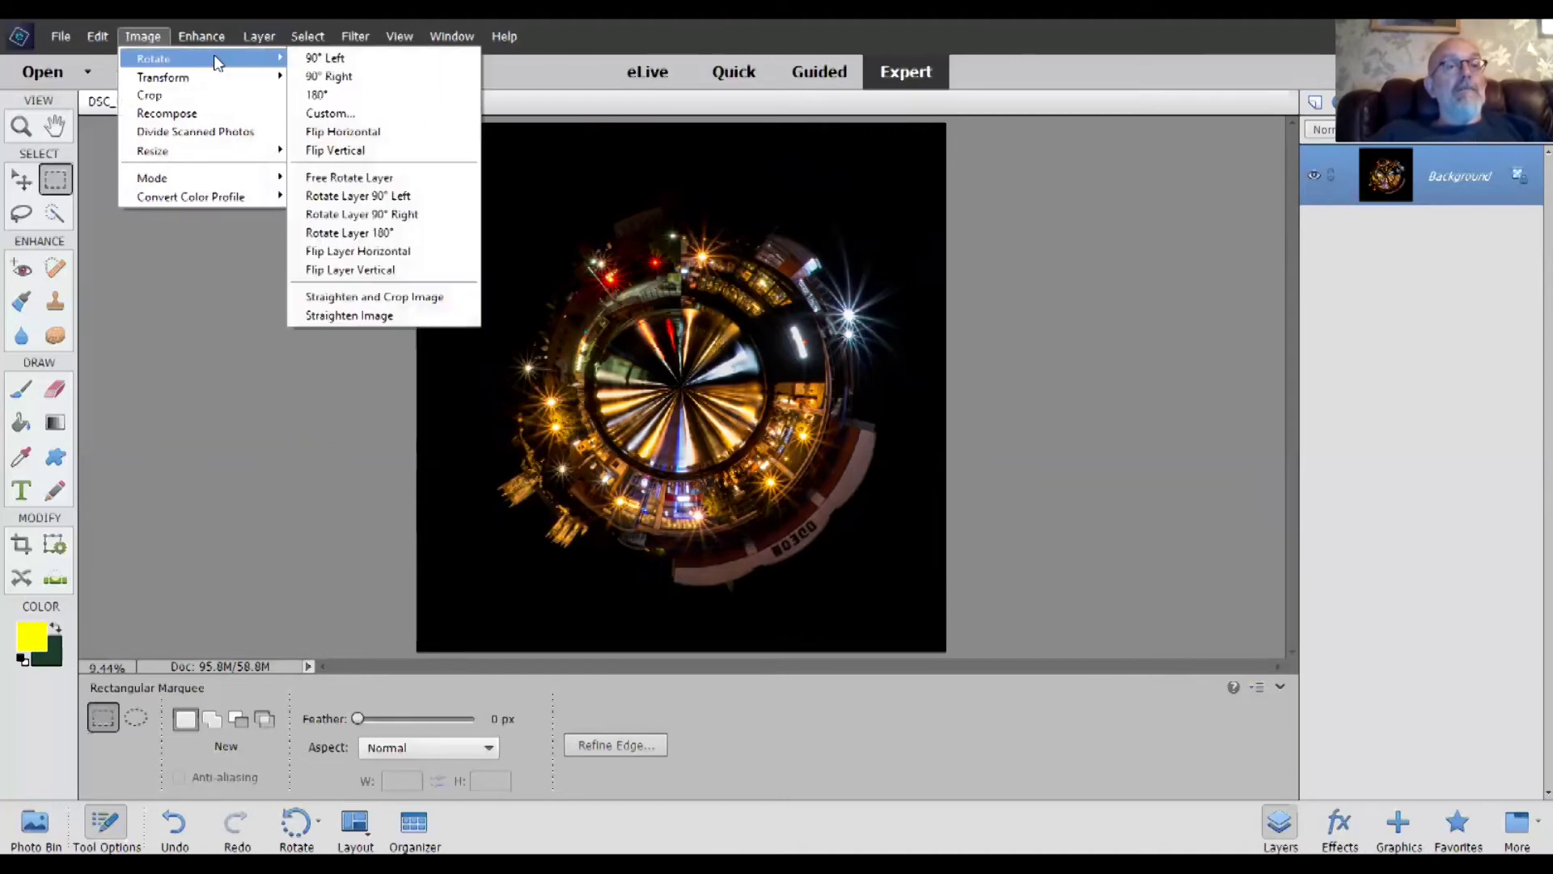
{"action": "left_click", "coordinate": [320, 94]}
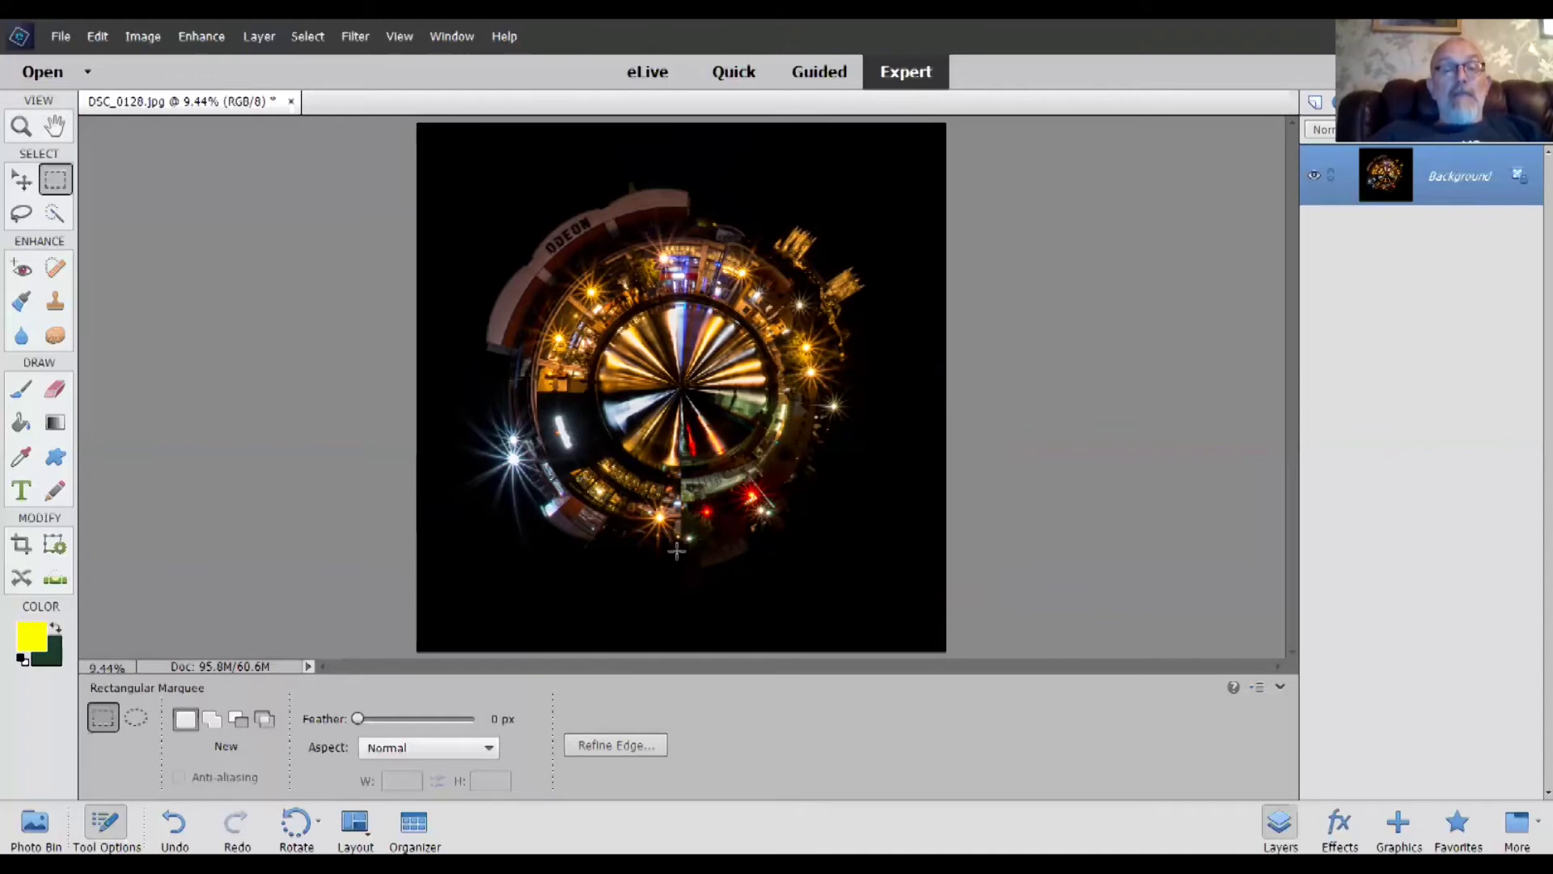
{"action": "left_click", "coordinate": [398, 37]}
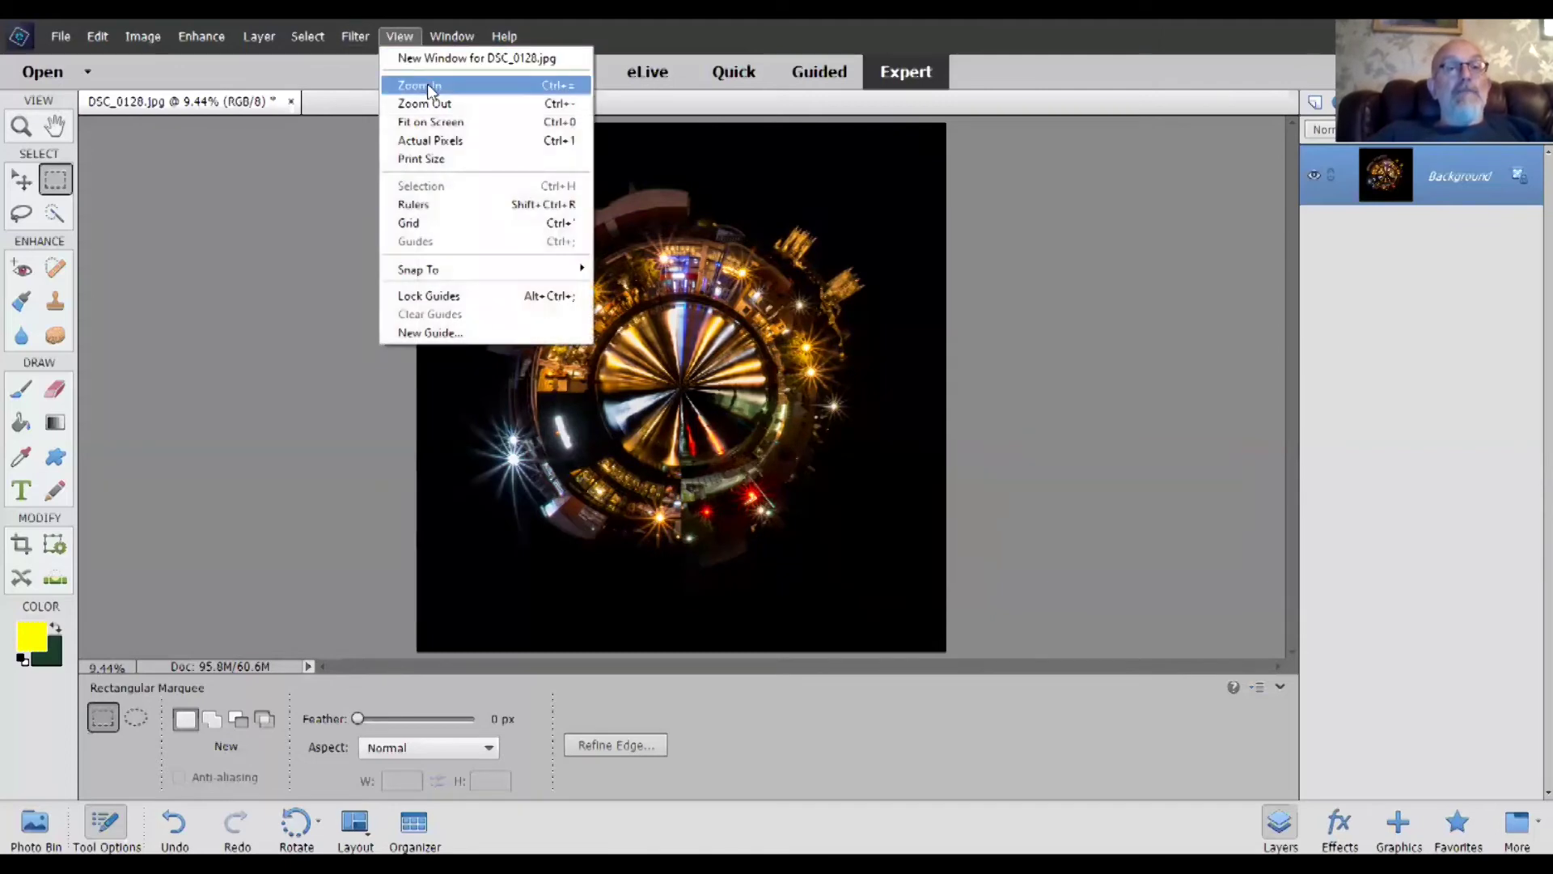
{"action": "left_click", "coordinate": [428, 86]}
- Zoom in to 25% on the seam, hide Tool Options, and pick the Clone Stamp
{"action": "left_click", "coordinate": [397, 36]}
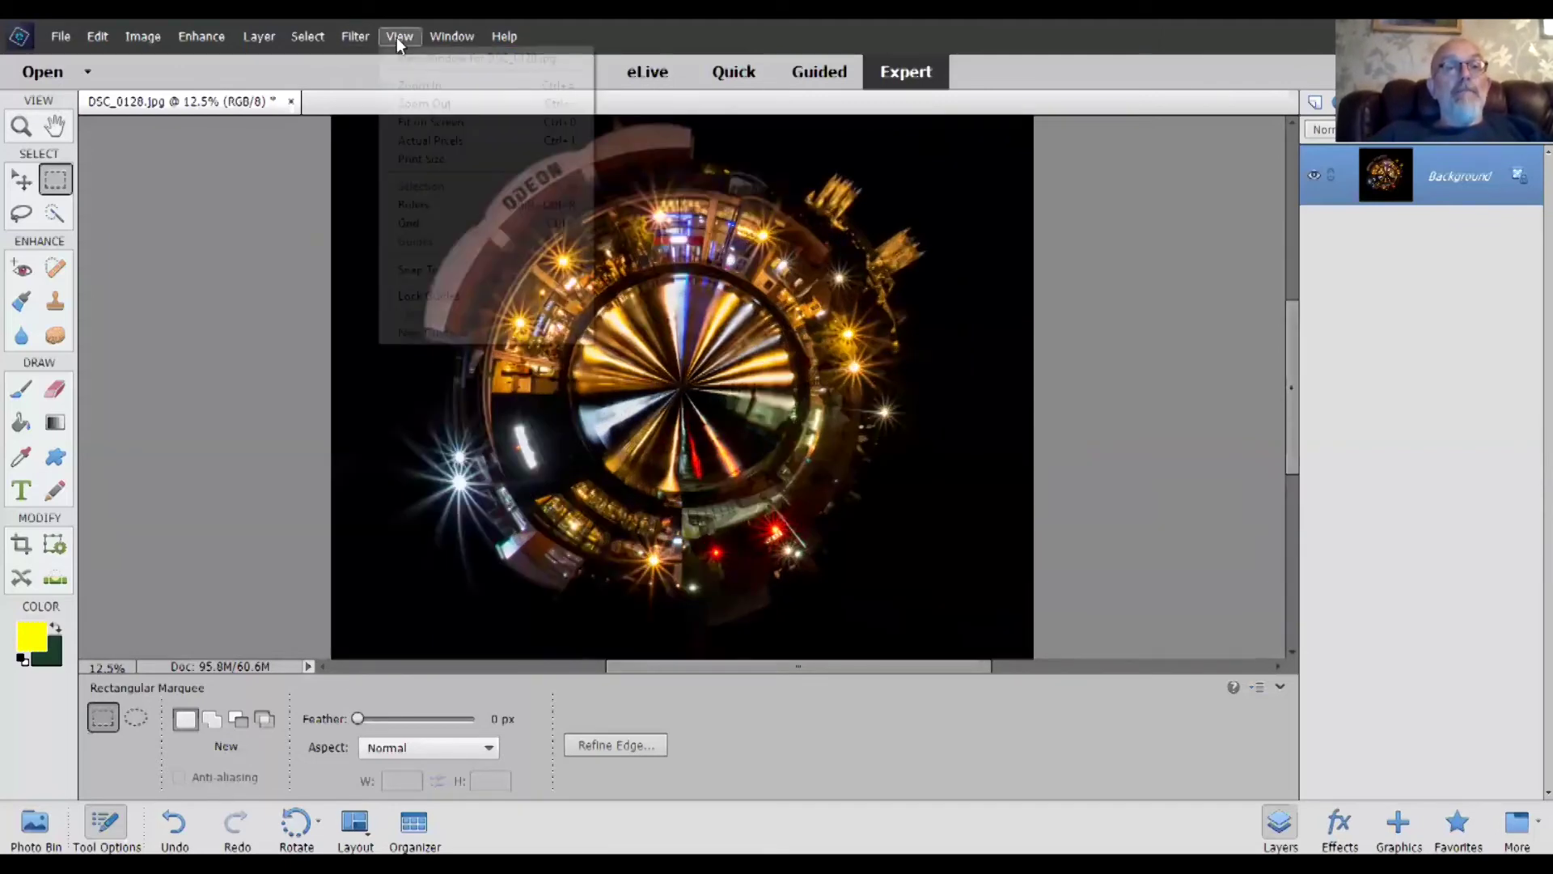
{"action": "left_click", "coordinate": [418, 89]}
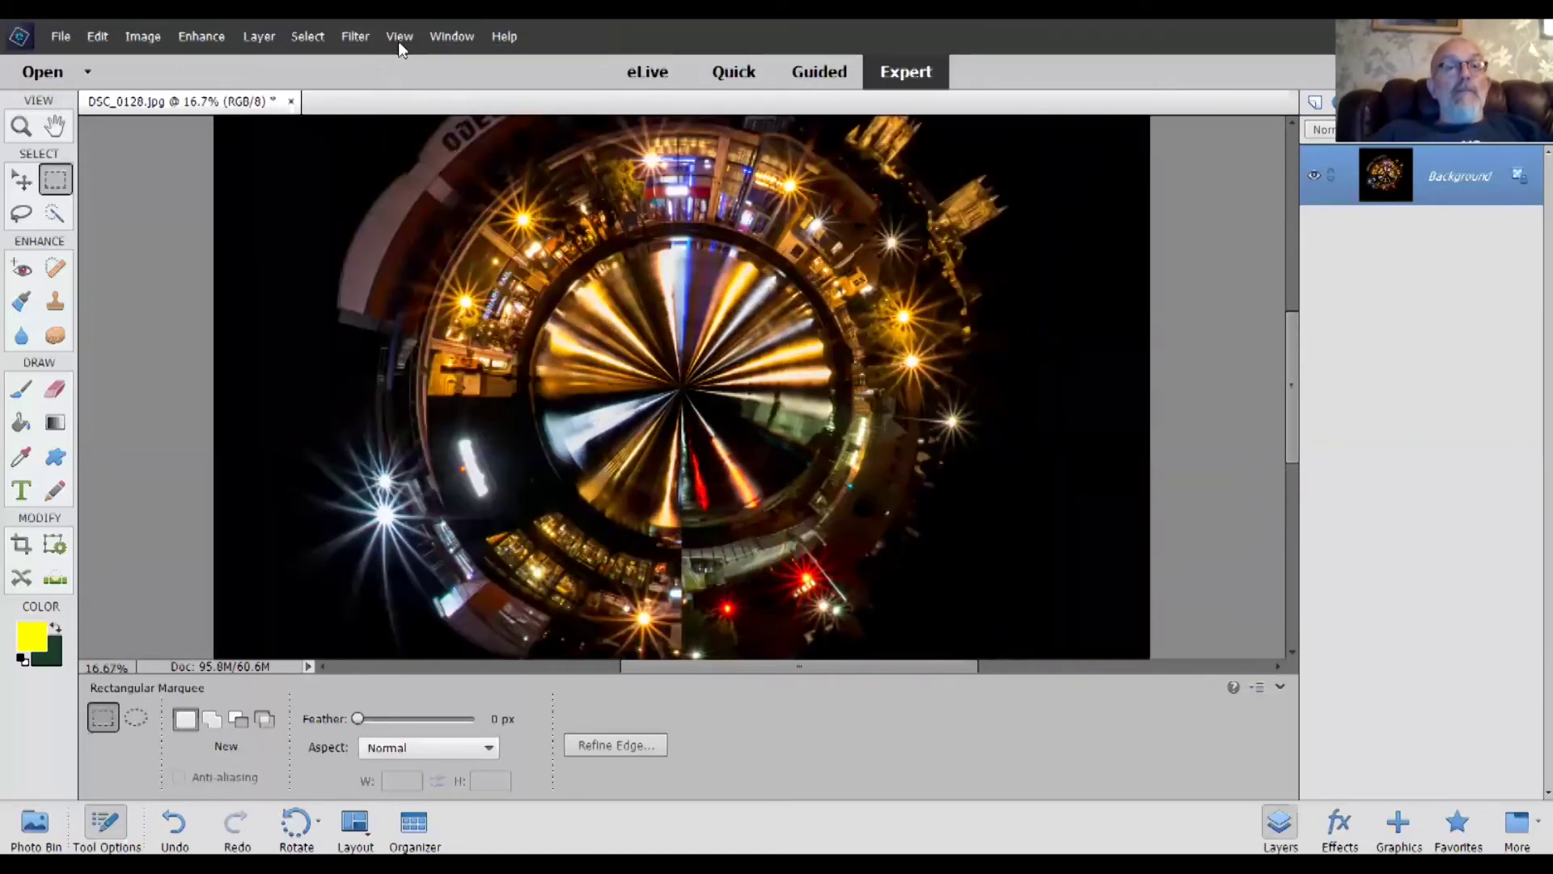
{"action": "left_click", "coordinate": [398, 36]}
{"action": "left_click", "coordinate": [426, 91]}
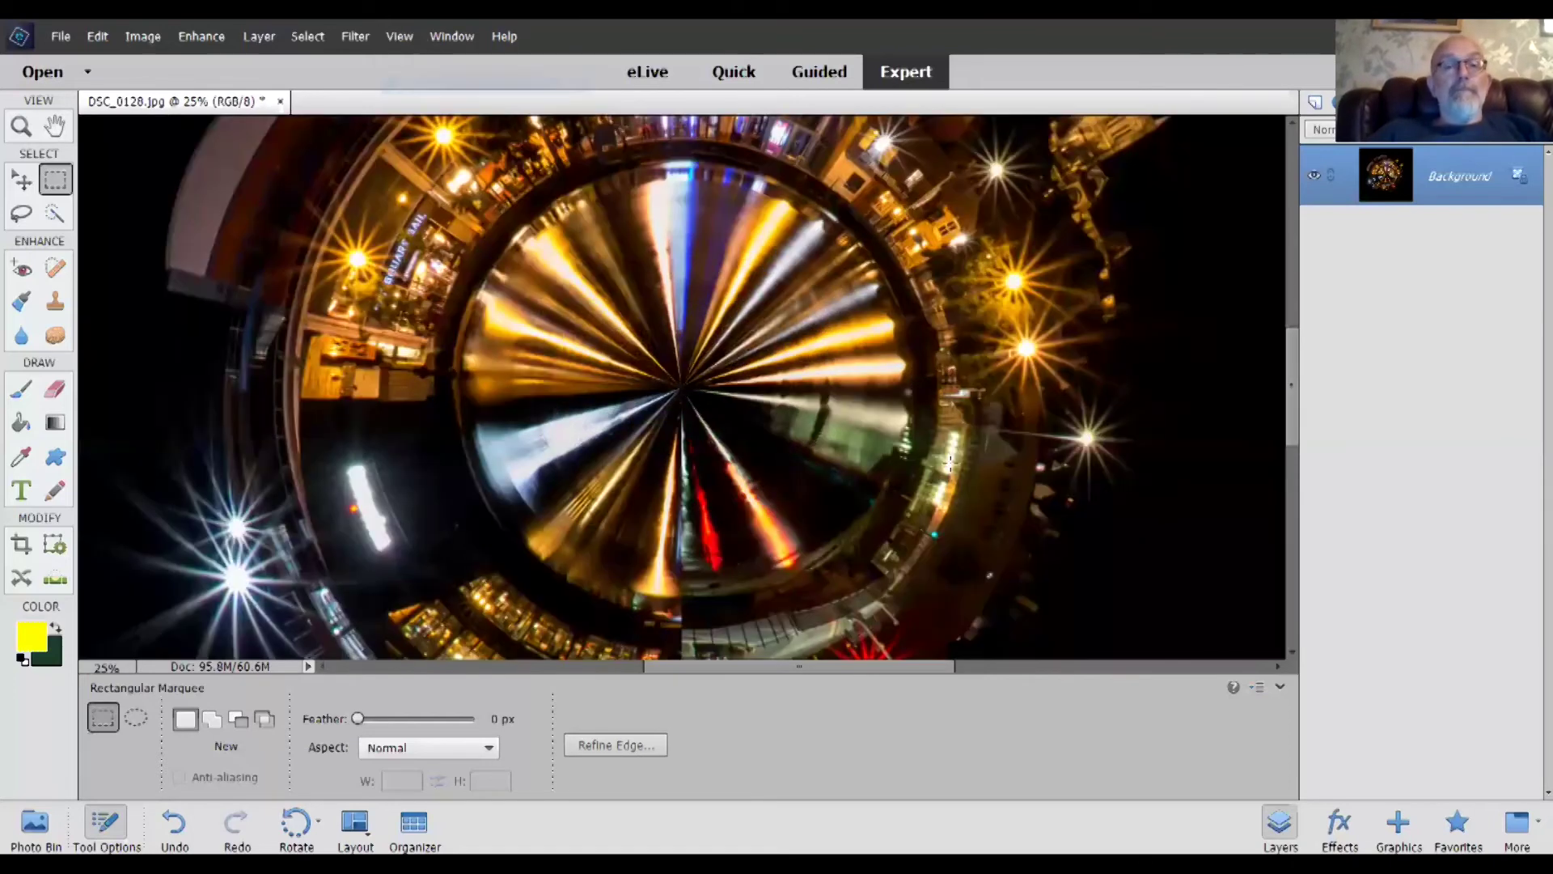
{"action": "left_click", "coordinate": [1280, 689]}
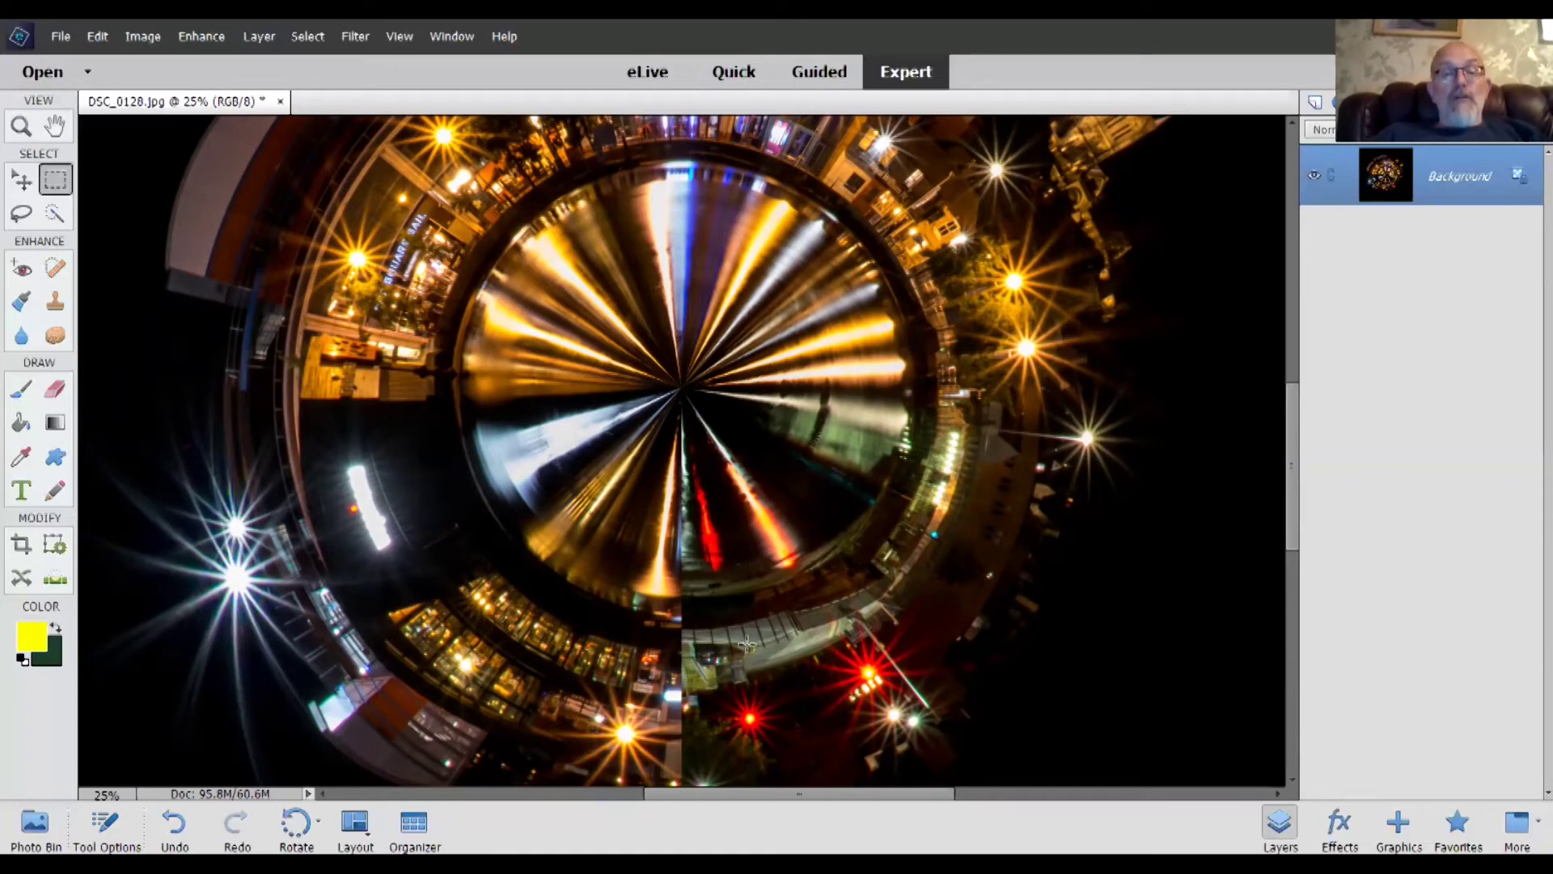
{"action": "left_click", "coordinate": [56, 311]}
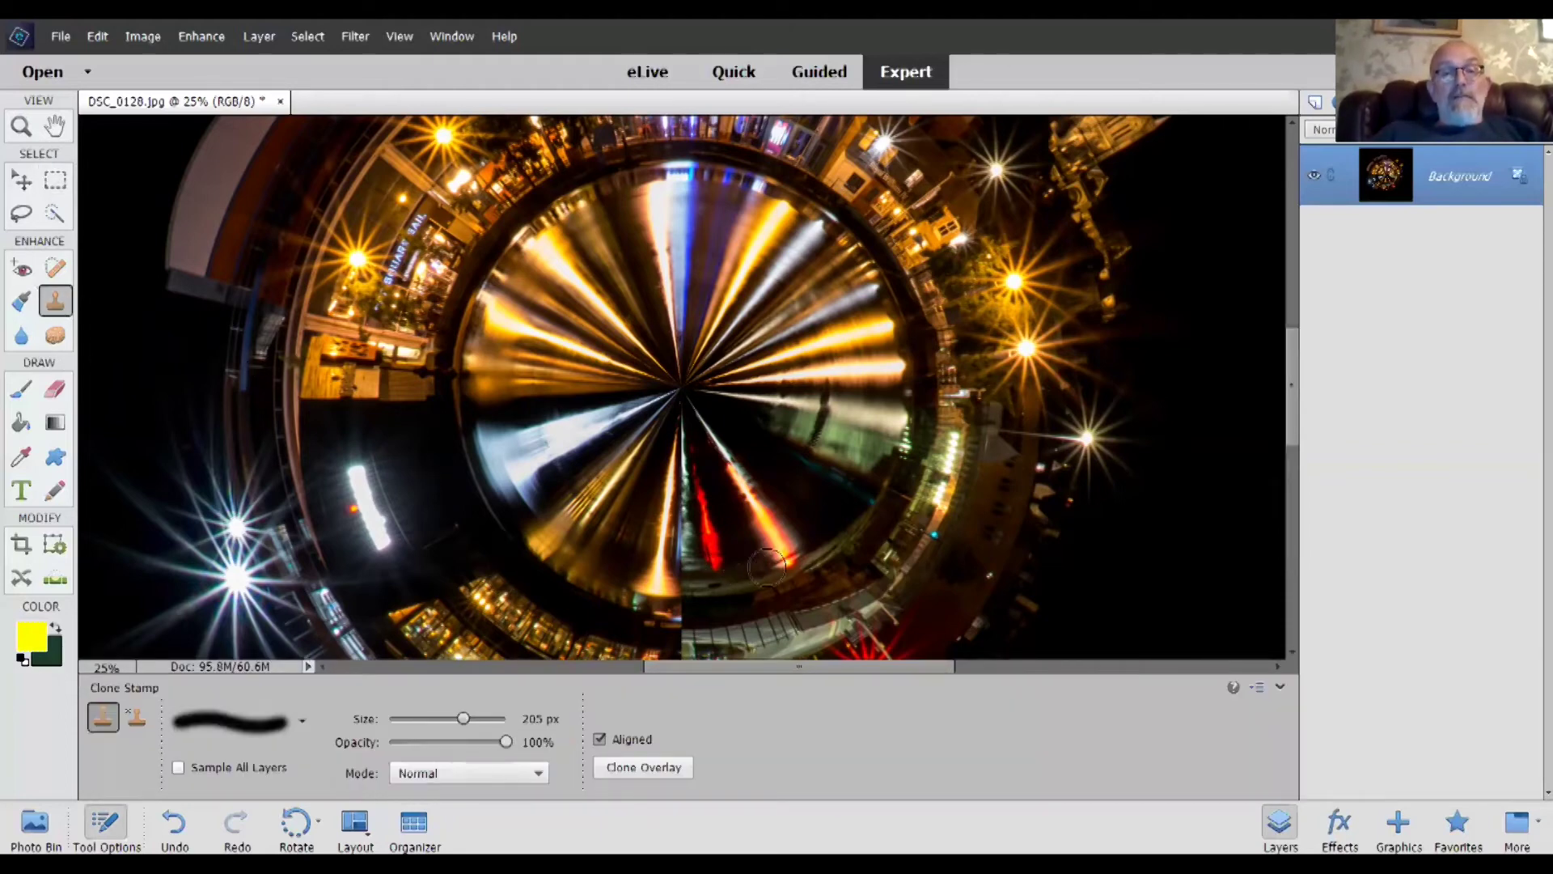
- Scroll down and clone over the seam near the planet's bottom with the 205 px brush
{"action": "scroll", "coordinate": [705, 536], "scroll_direction": "down", "scroll_amount": 3}
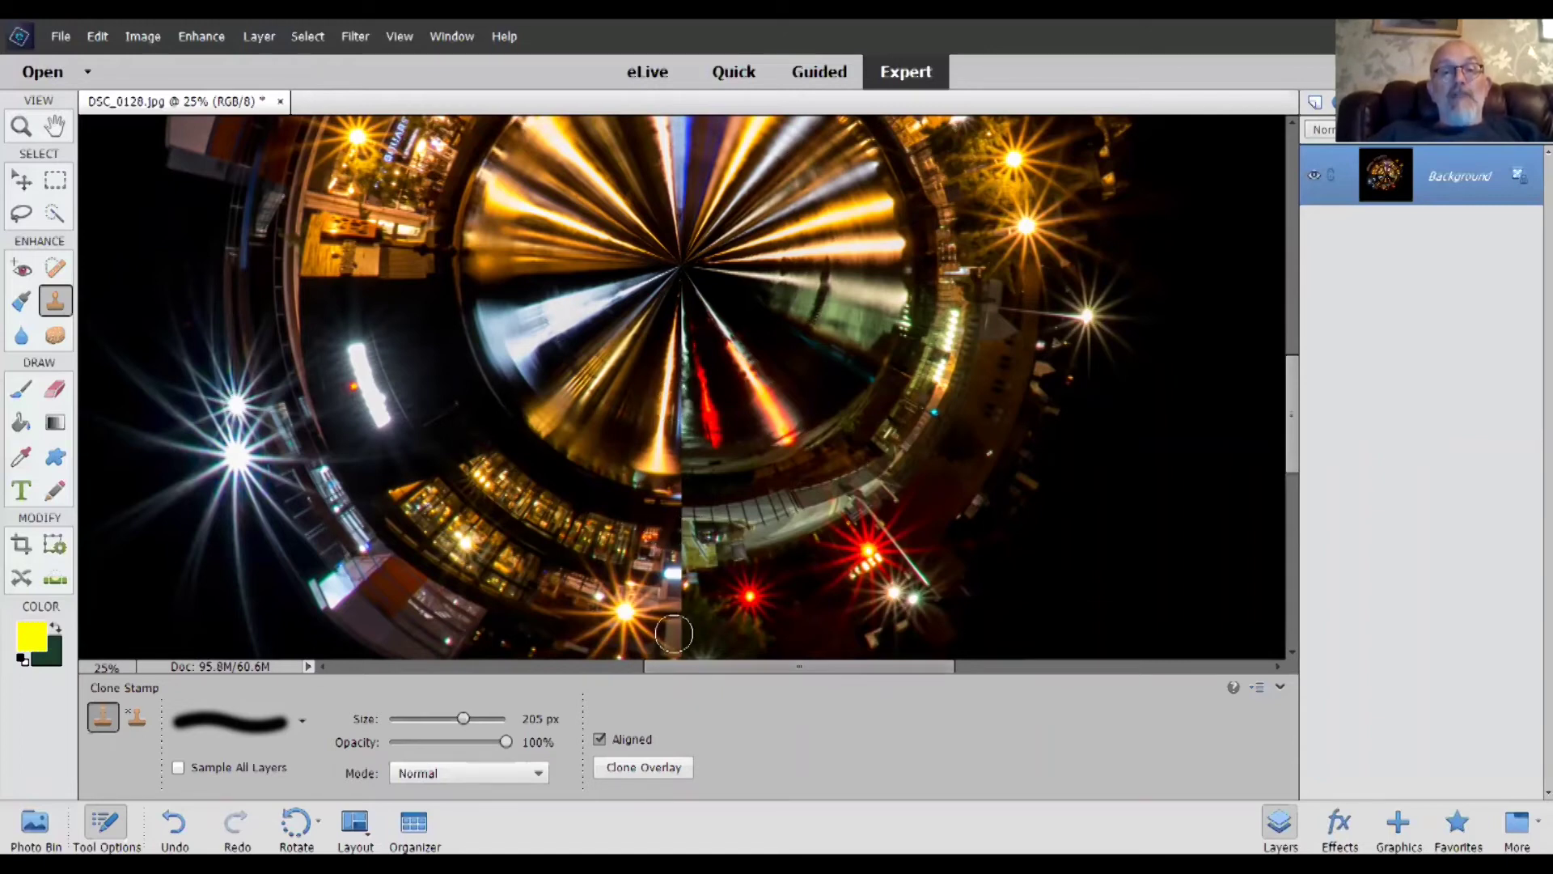
{"action": "scroll", "coordinate": [673, 633], "scroll_direction": "down", "scroll_amount": 3}
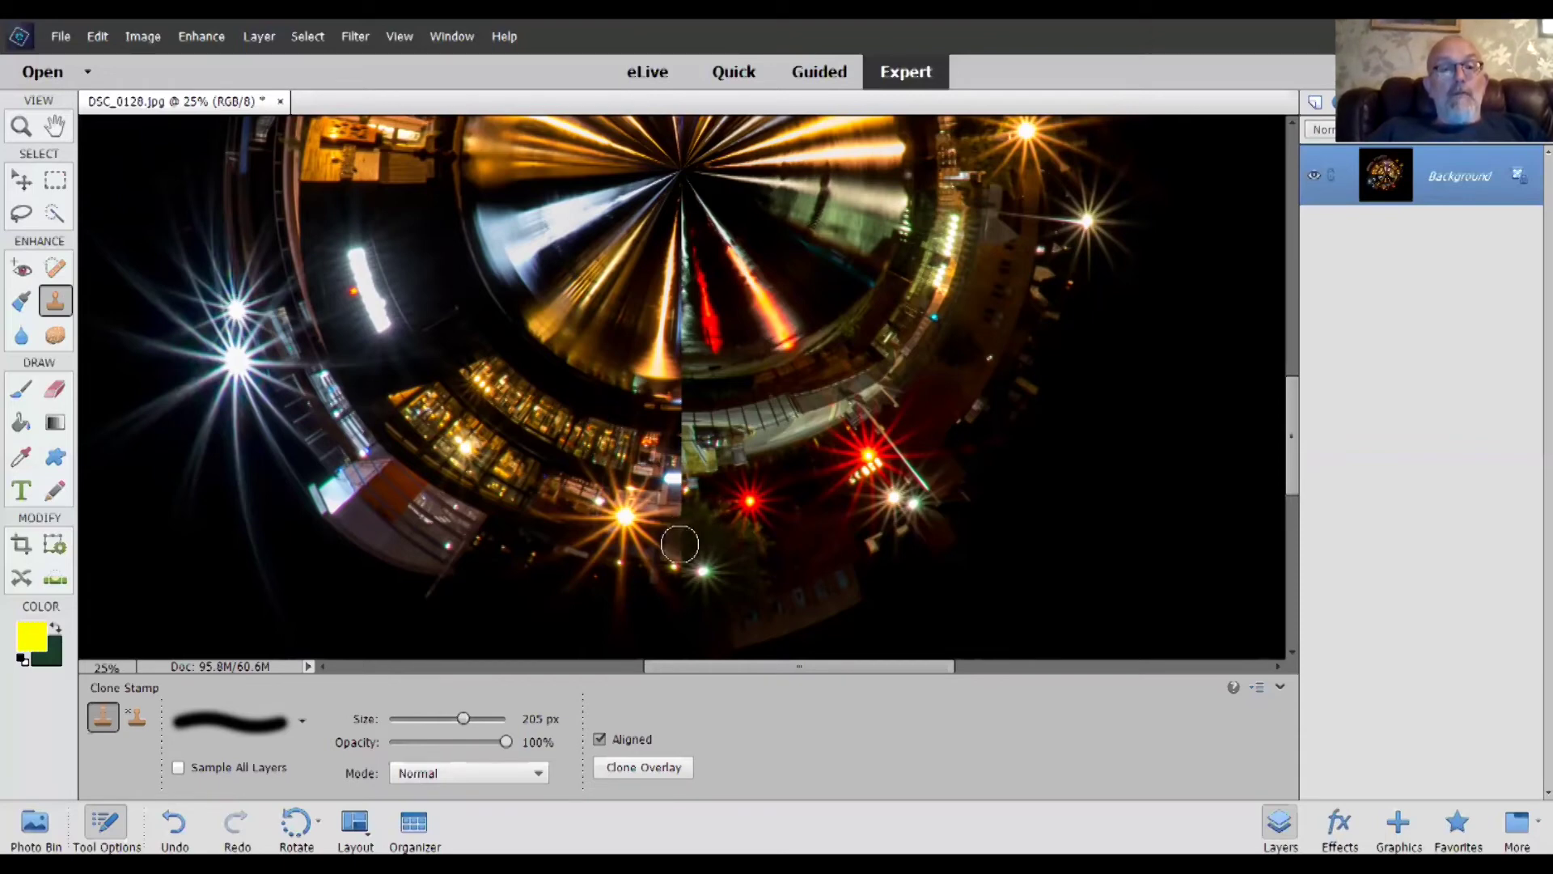
{"action": "left_click", "coordinate": [678, 527]}
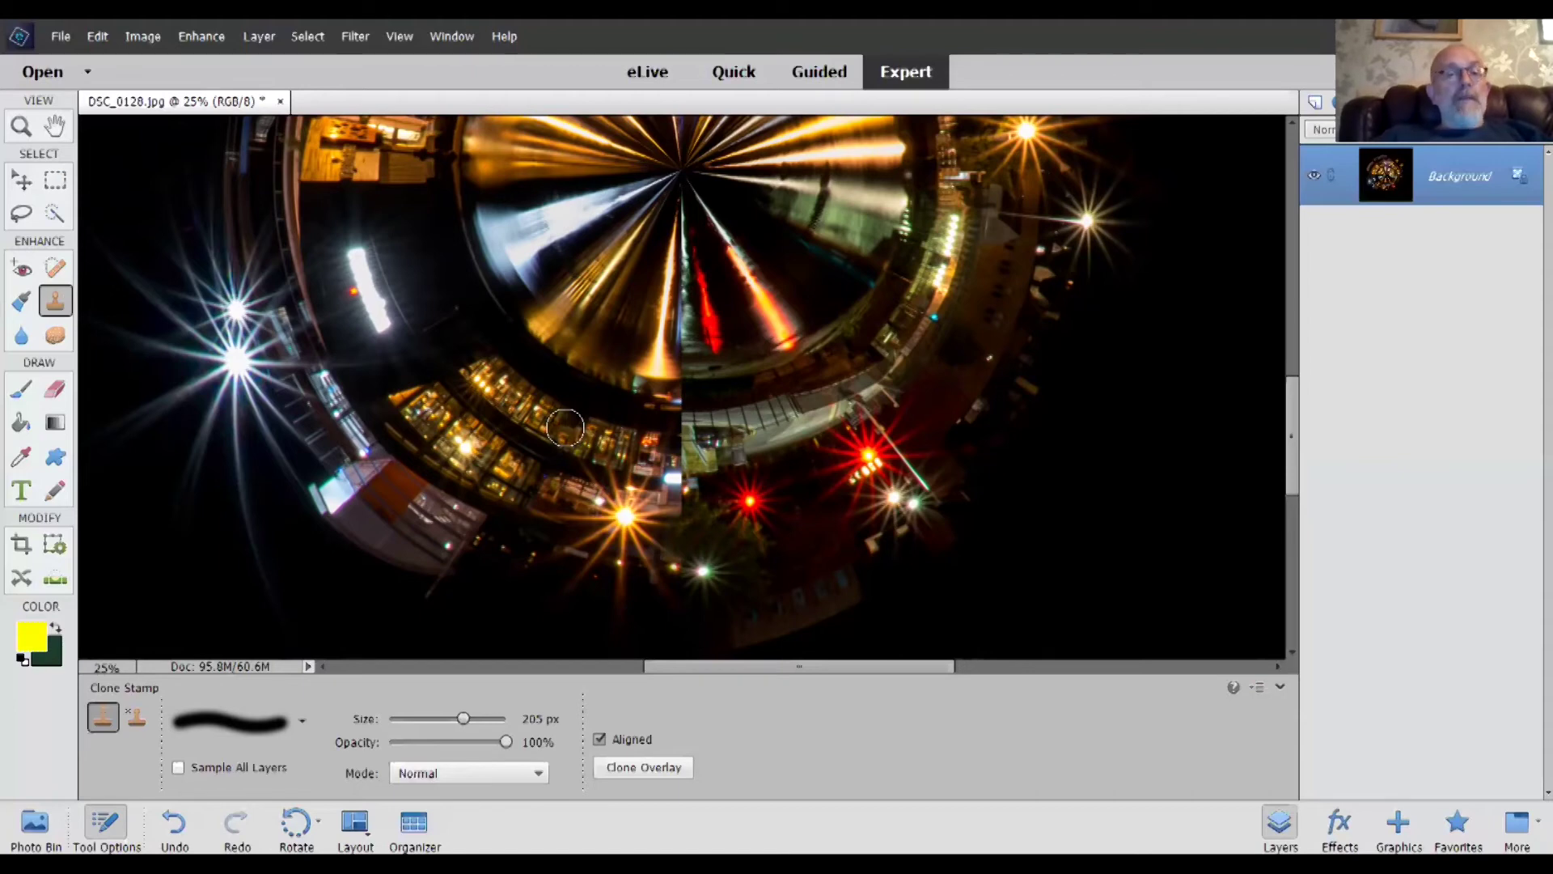
- Set the clone brush to 69 px and patch the seam at the inner ring and lower buildings
{"action": "left_click", "coordinate": [431, 718]}
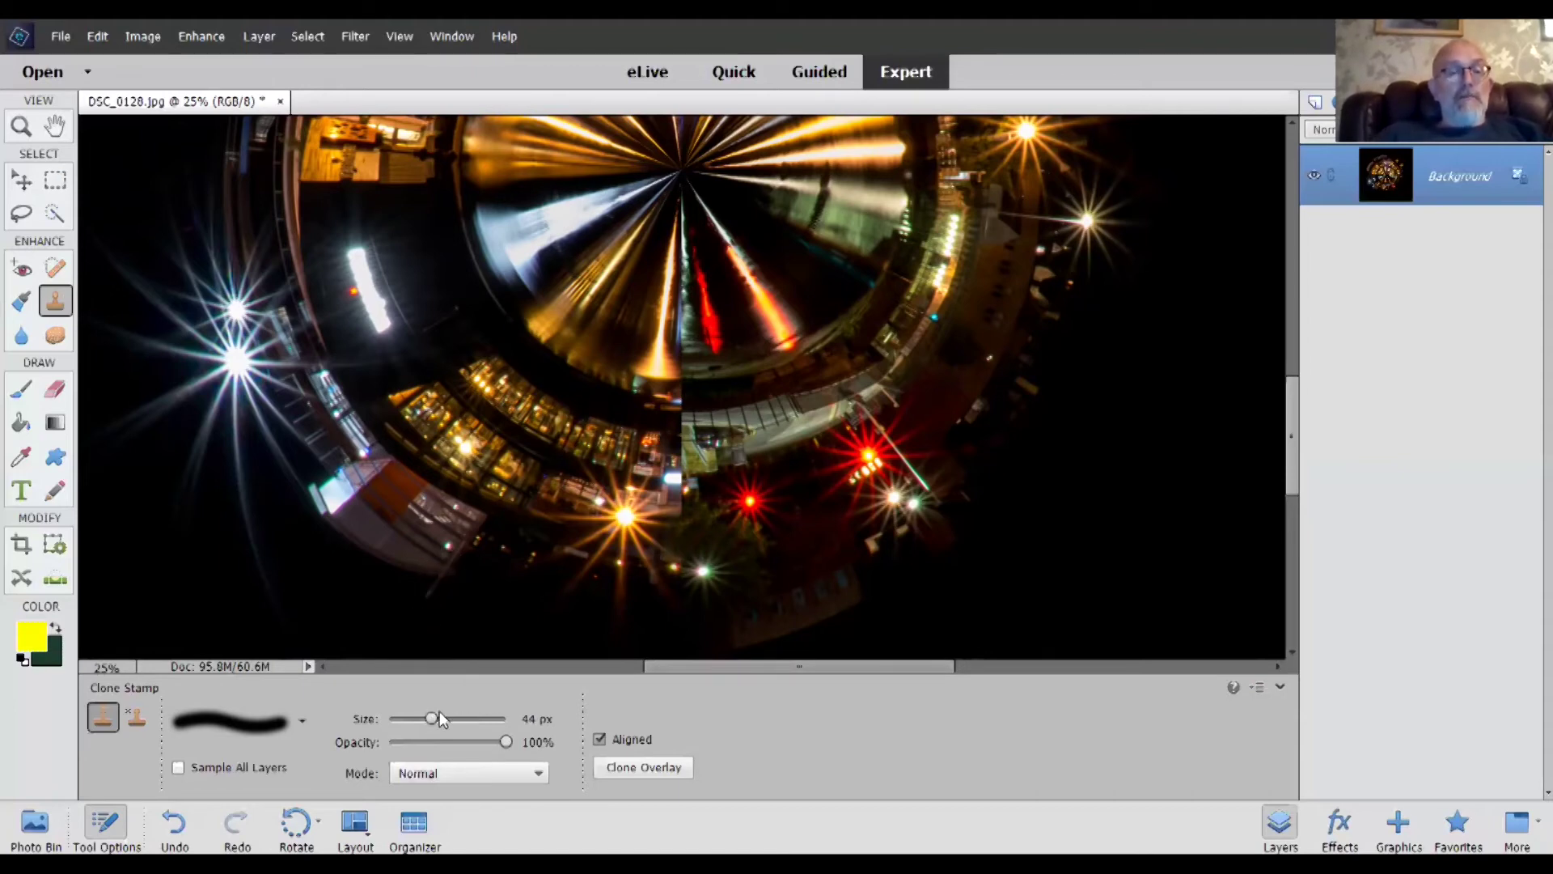
{"action": "left_click", "coordinate": [445, 717]}
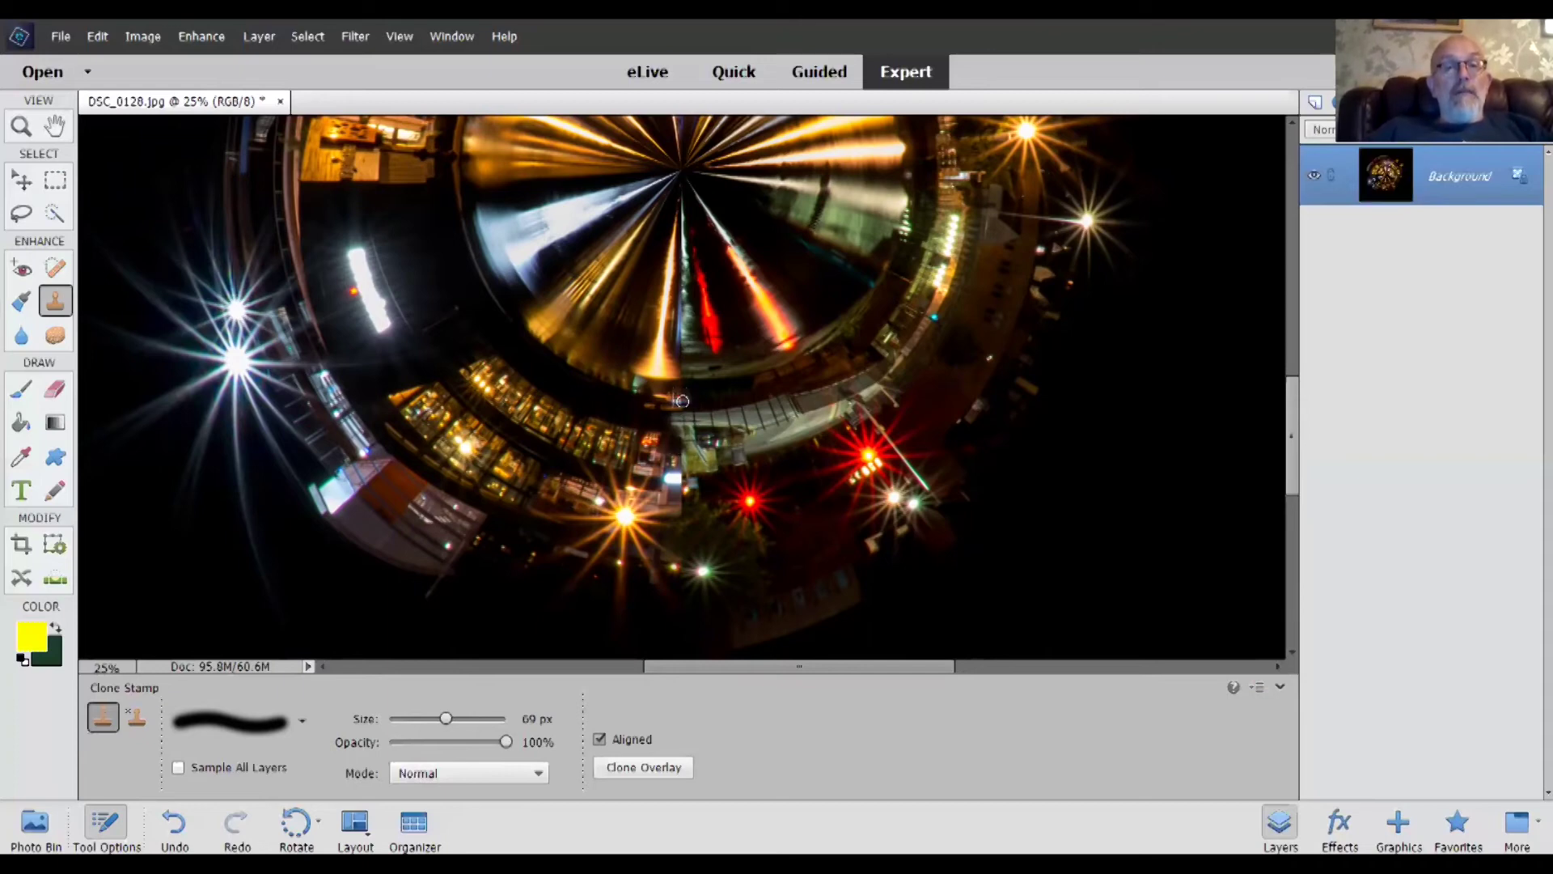
{"action": "left_click", "coordinate": [682, 393]}
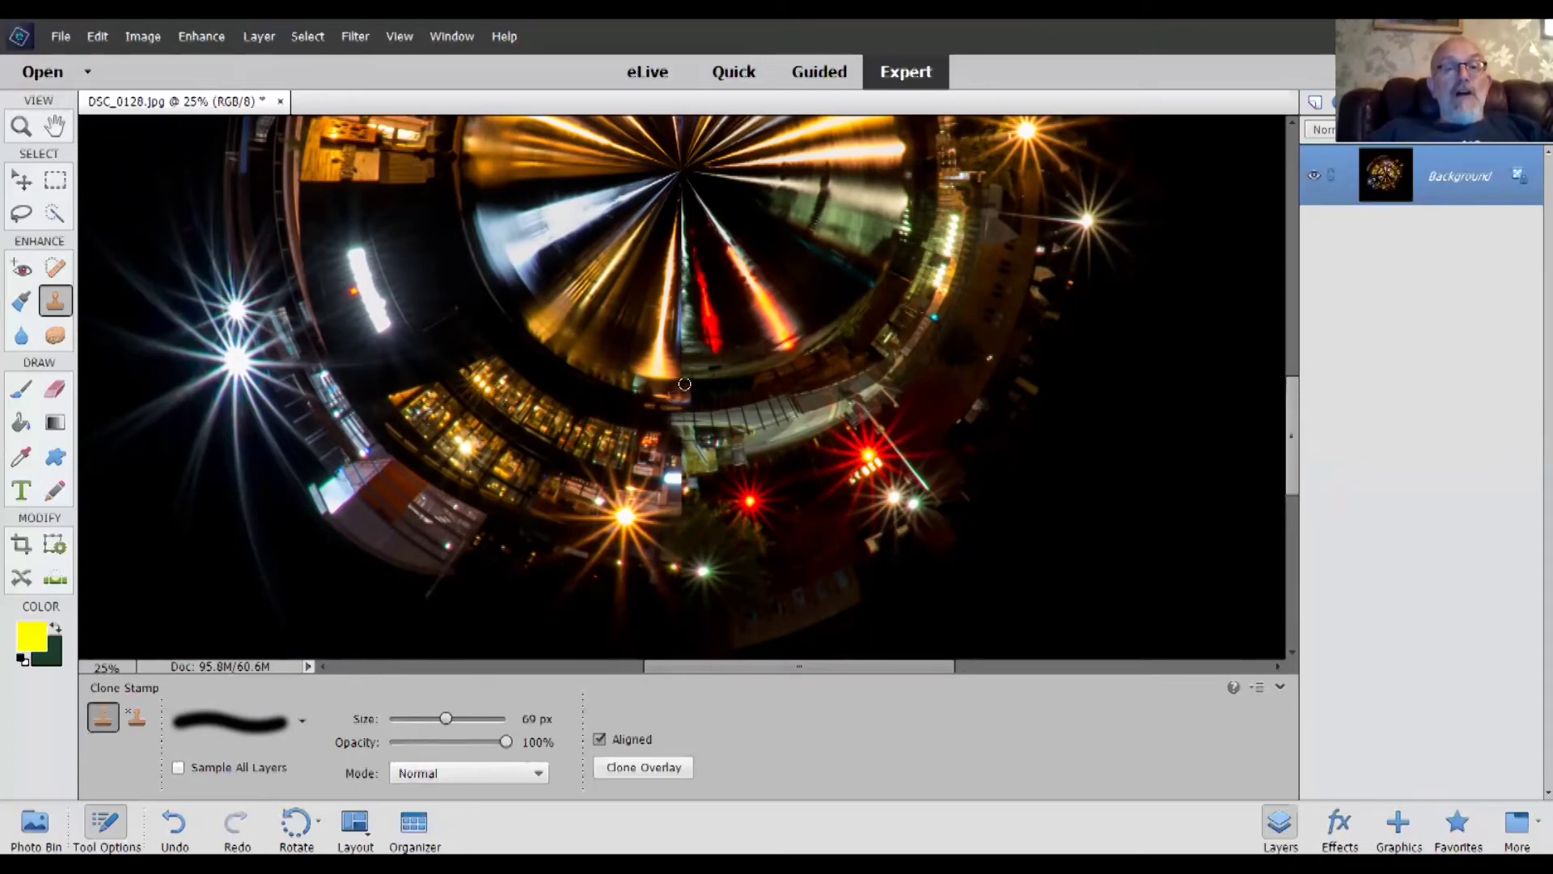
{"action": "left_click", "coordinate": [684, 383]}
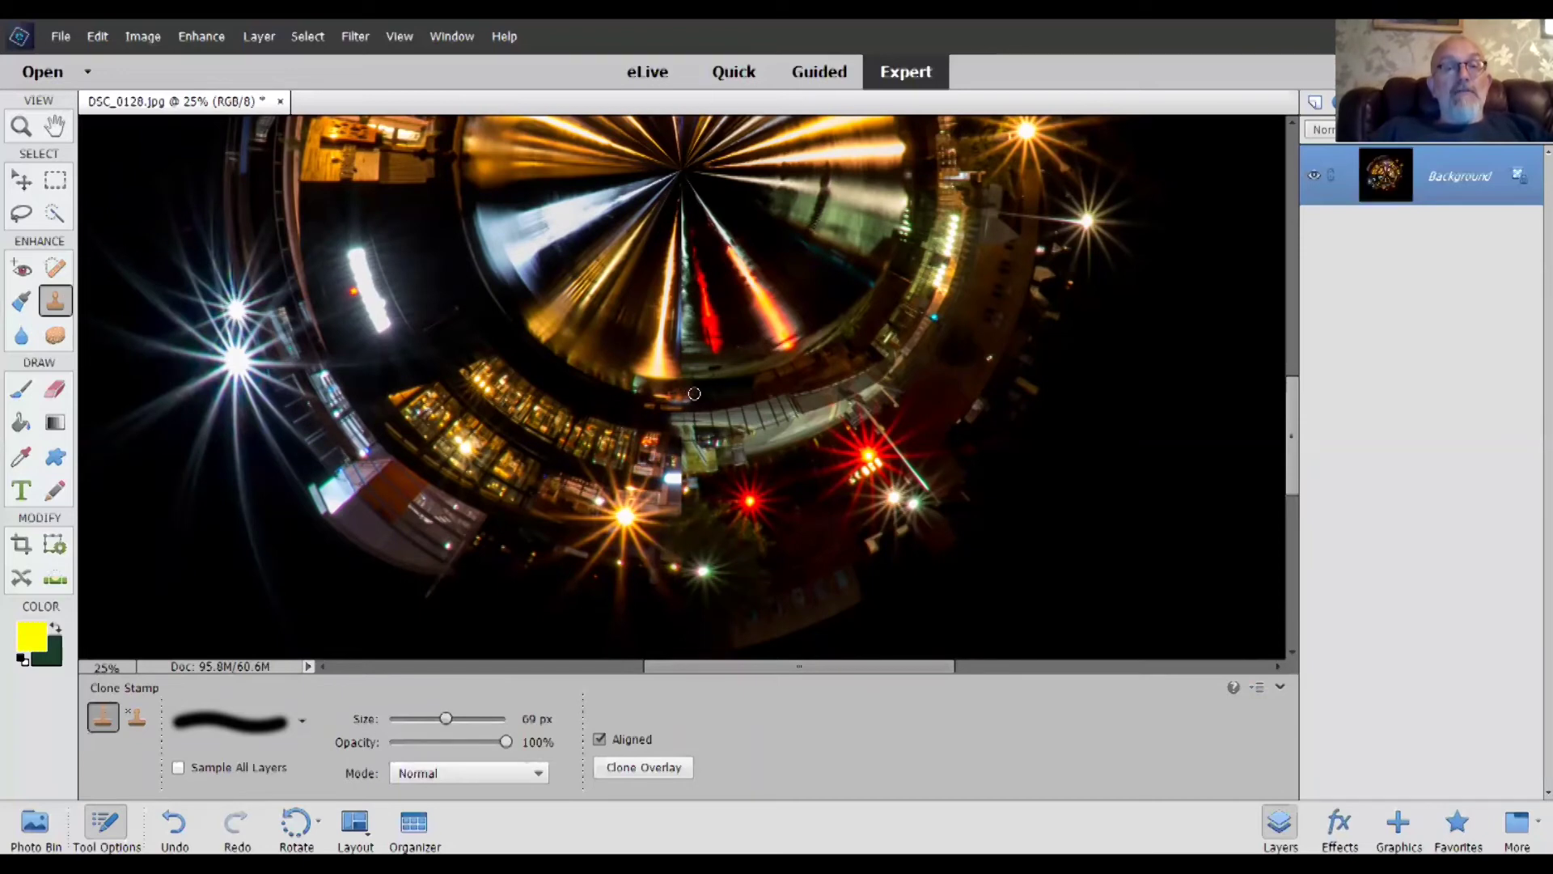
{"action": "left_click", "coordinate": [694, 393]}
{"action": "scroll", "coordinate": [741, 390], "scroll_direction": "down", "scroll_amount": 3}
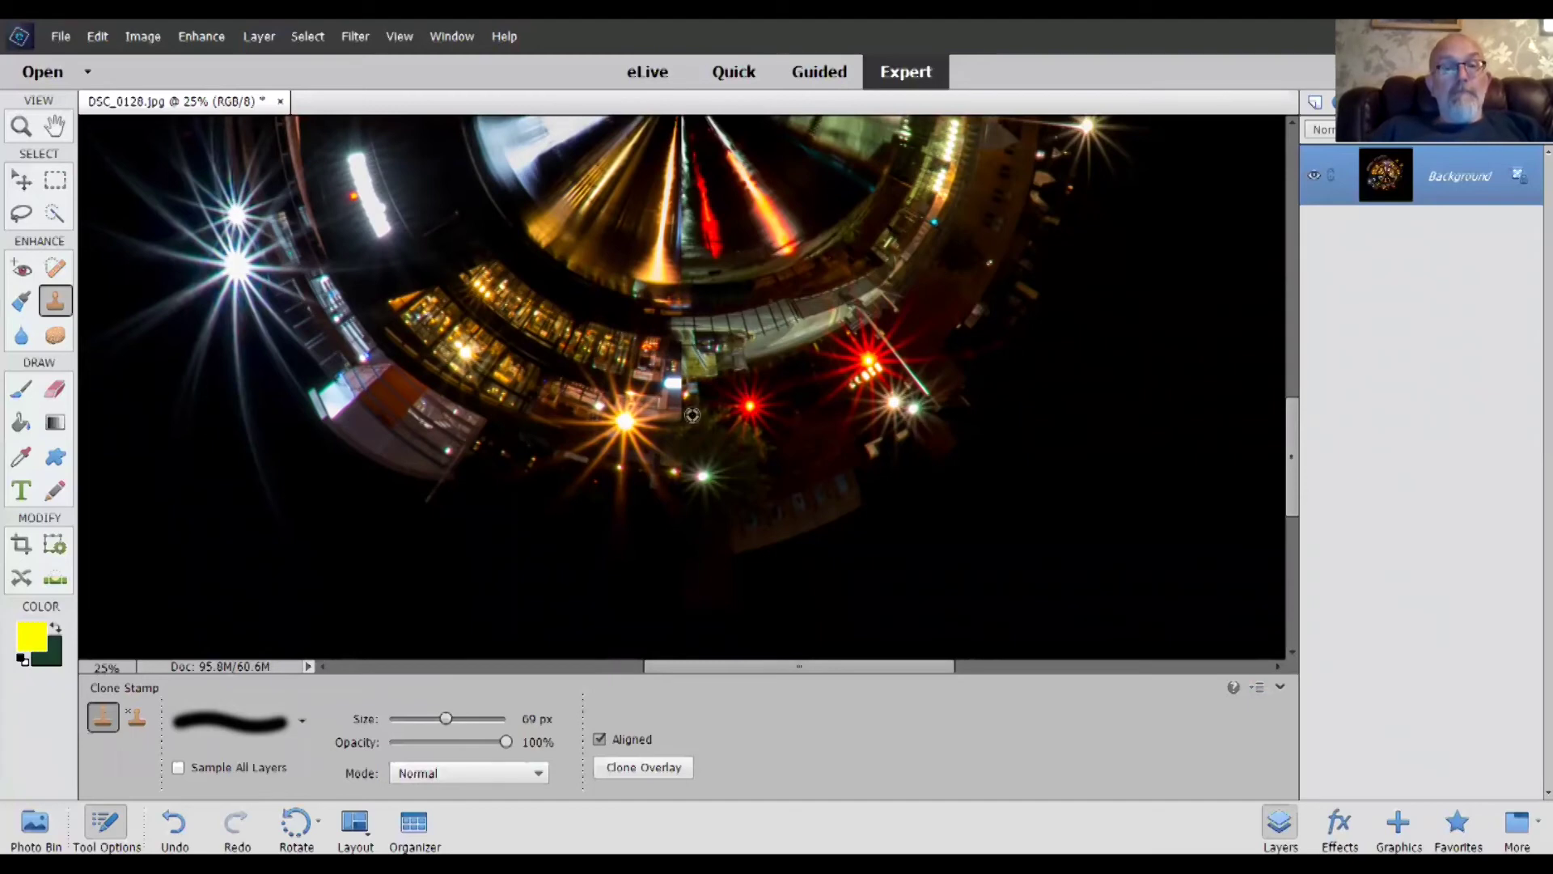
{"action": "left_click", "coordinate": [679, 399]}
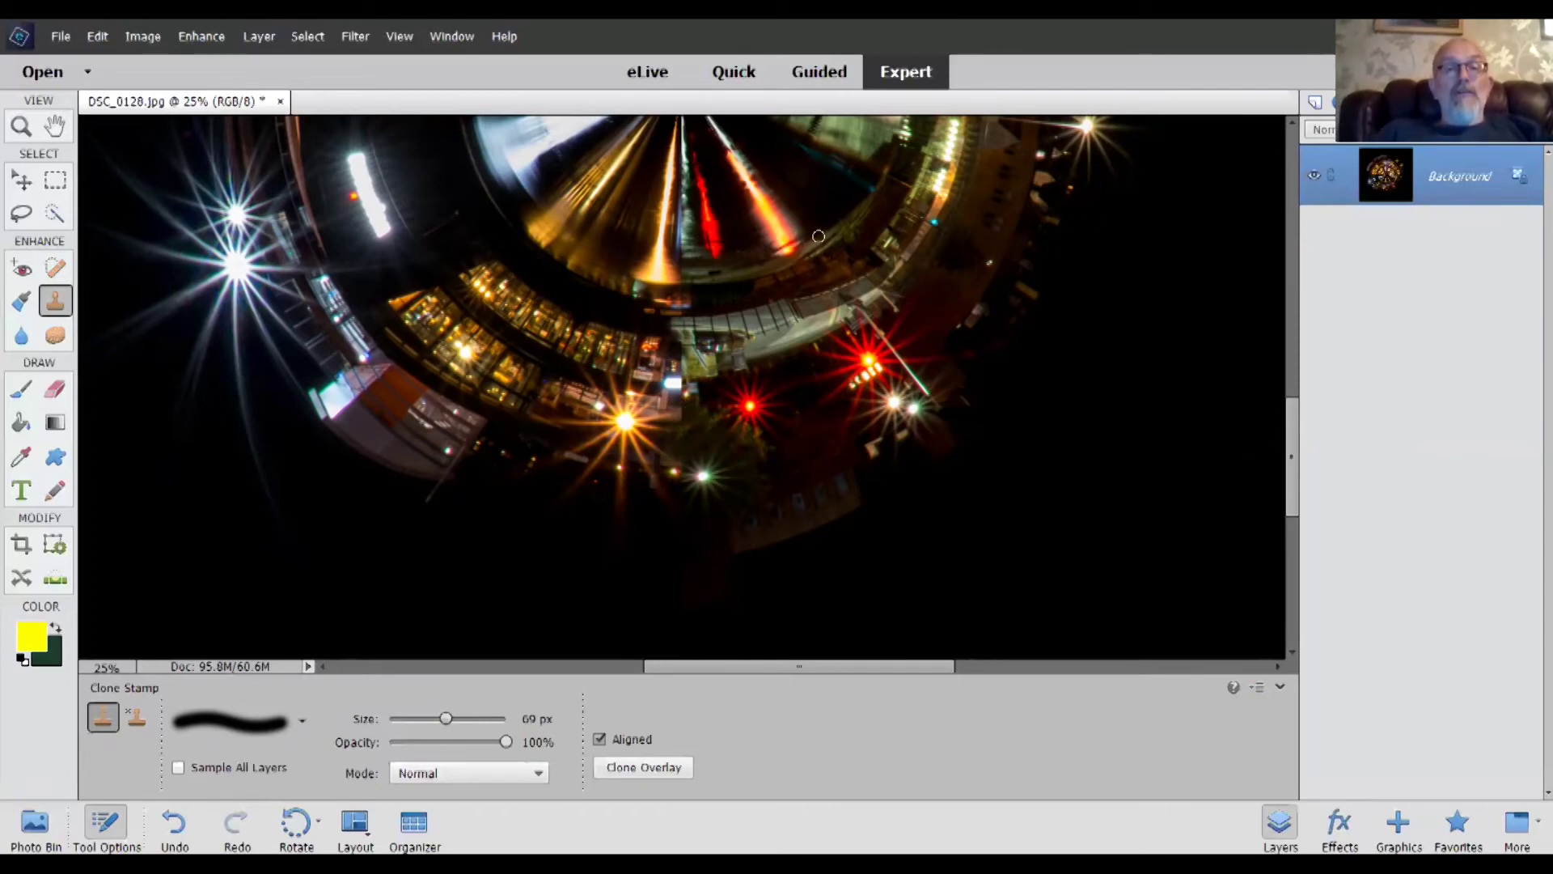
{"action": "scroll", "coordinate": [819, 235], "scroll_direction": "up", "scroll_amount": 1}
- Fit the retouched tiny planet to the window and select the Rectangular Marquee tool
{"action": "left_click", "coordinate": [401, 36]}
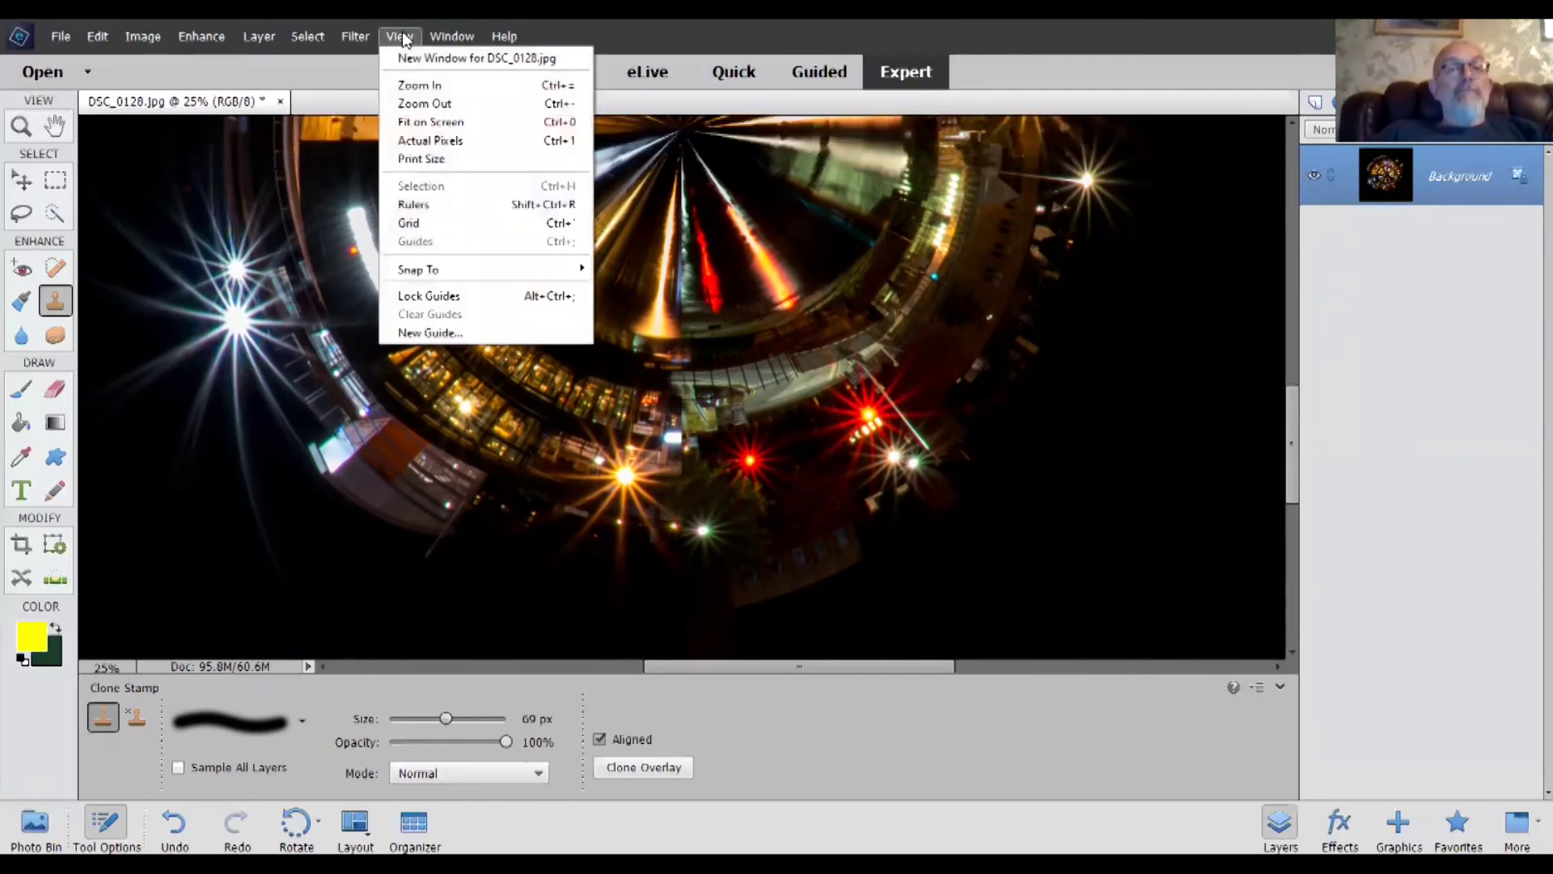
{"action": "left_click", "coordinate": [435, 120]}
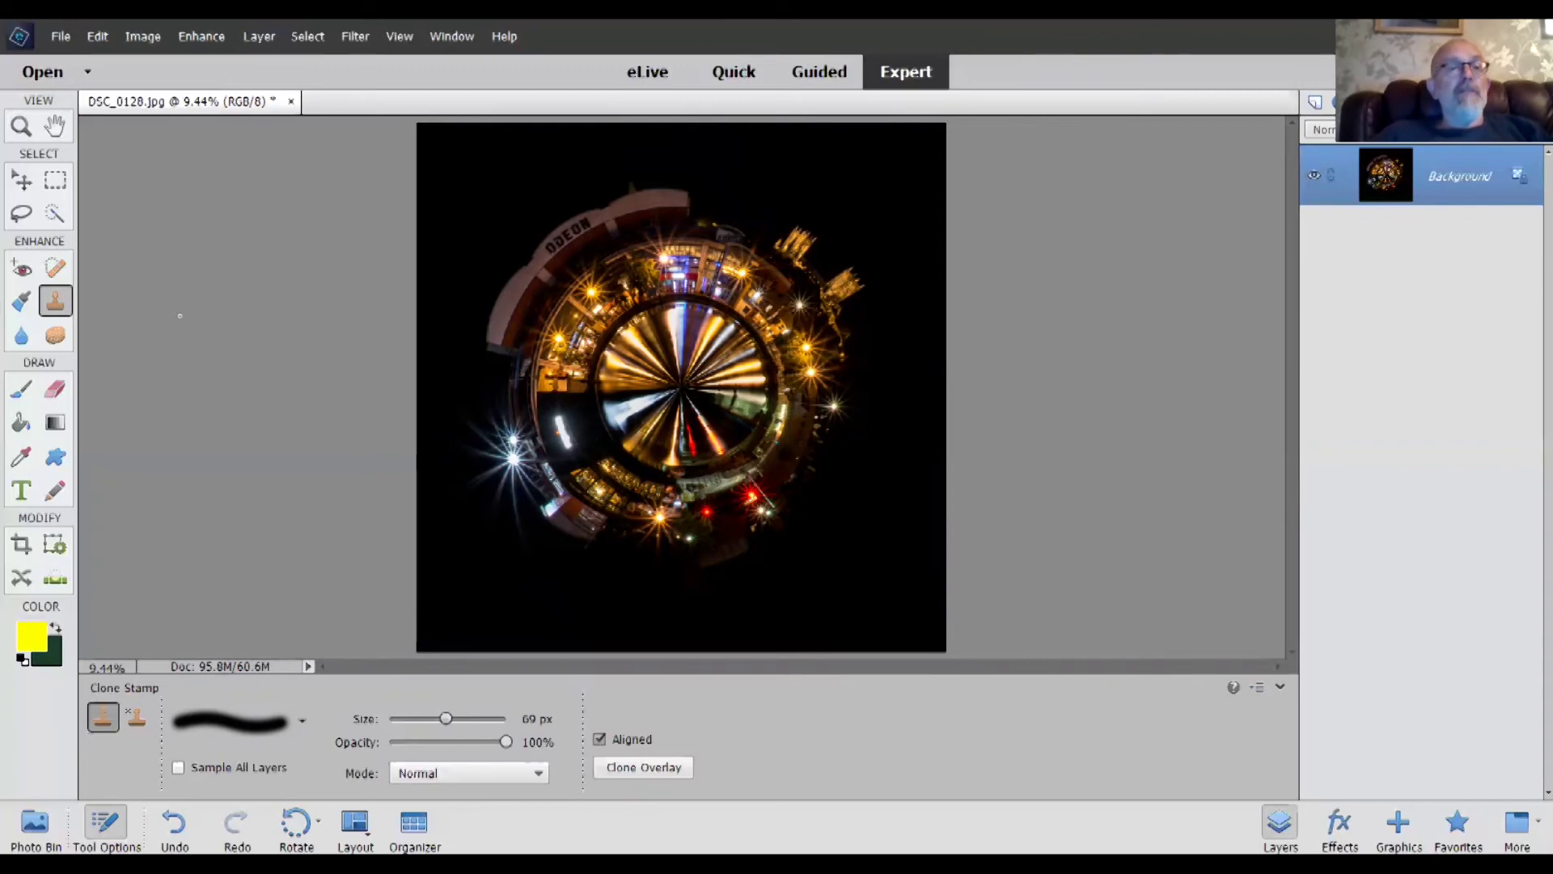
{"action": "left_click", "coordinate": [57, 186]}
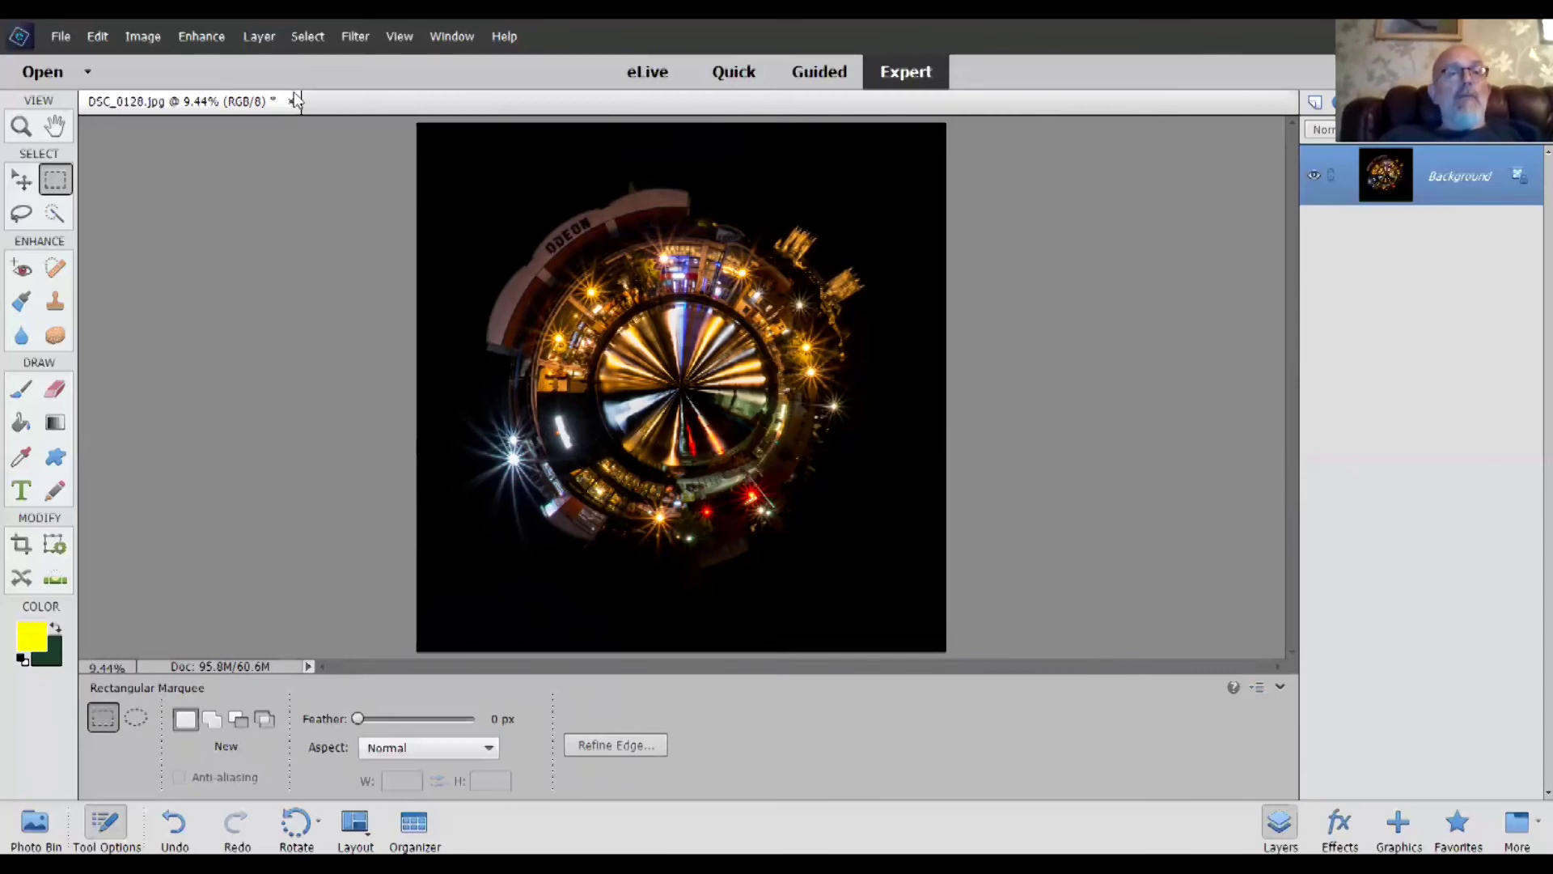
- Add a Solid Color fill layer named Color Fill 1 in near-black 010101 over the image
{"action": "left_click", "coordinate": [272, 35]}
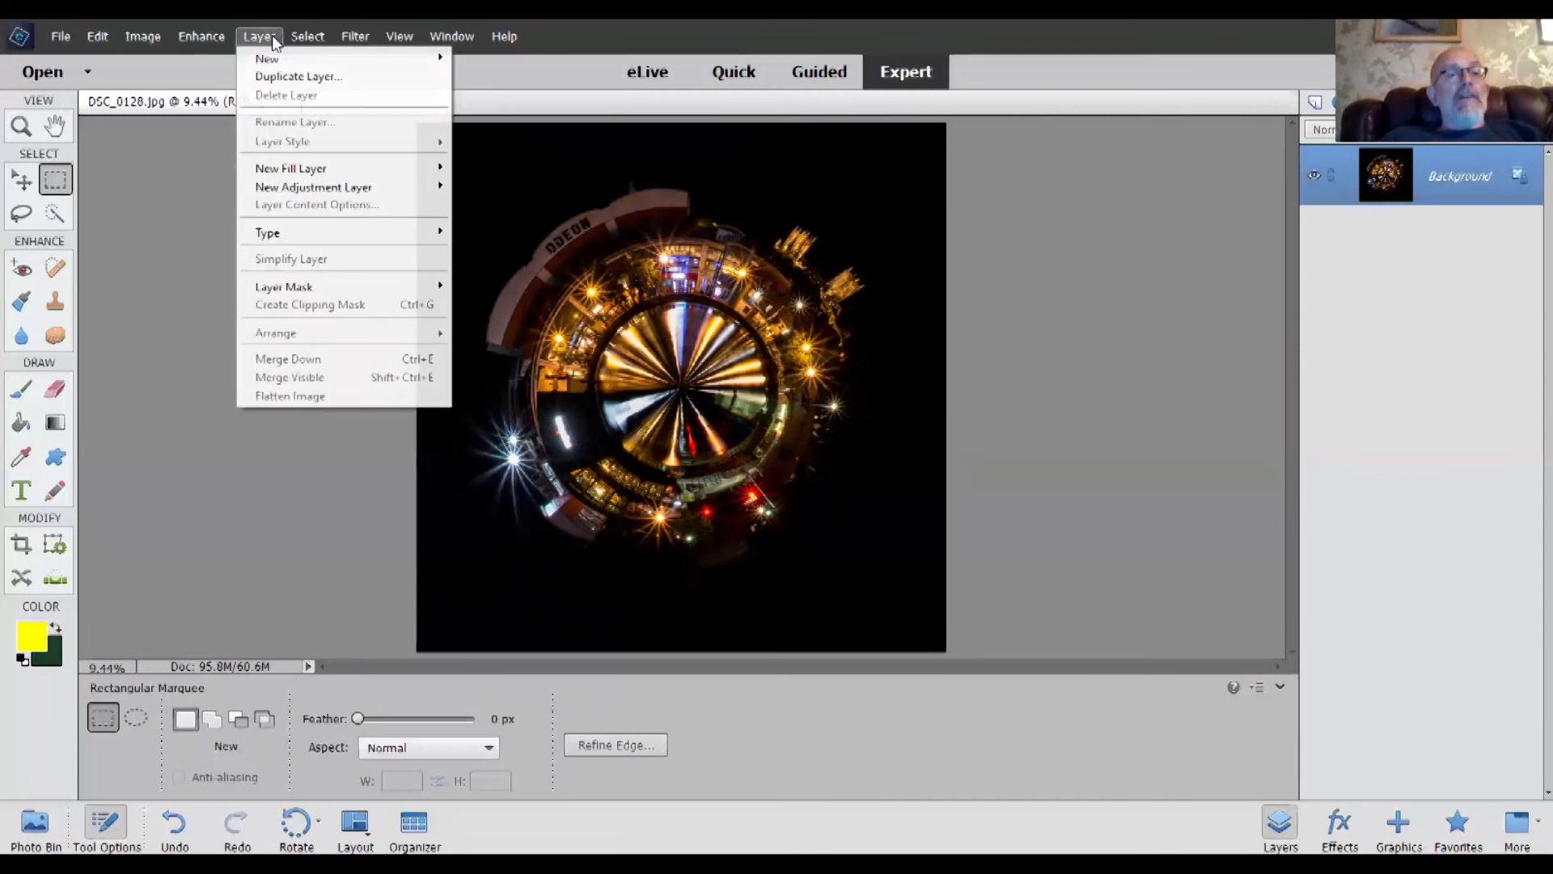
{"action": "mouse_move", "coordinate": [377, 175]}
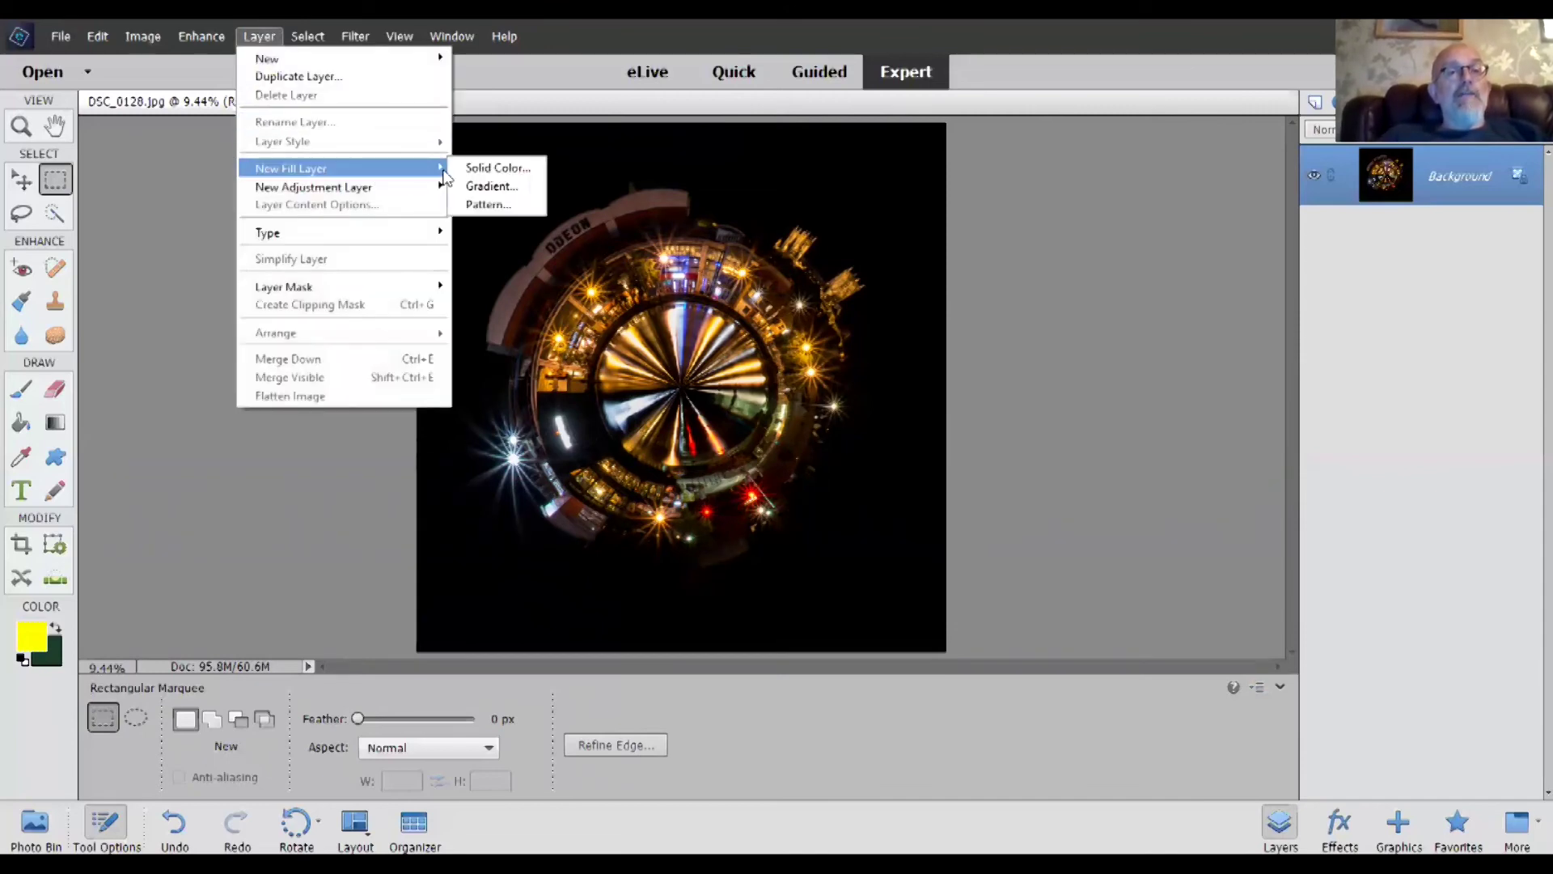
{"action": "left_click", "coordinate": [486, 168]}
{"action": "left_click", "coordinate": [970, 310]}
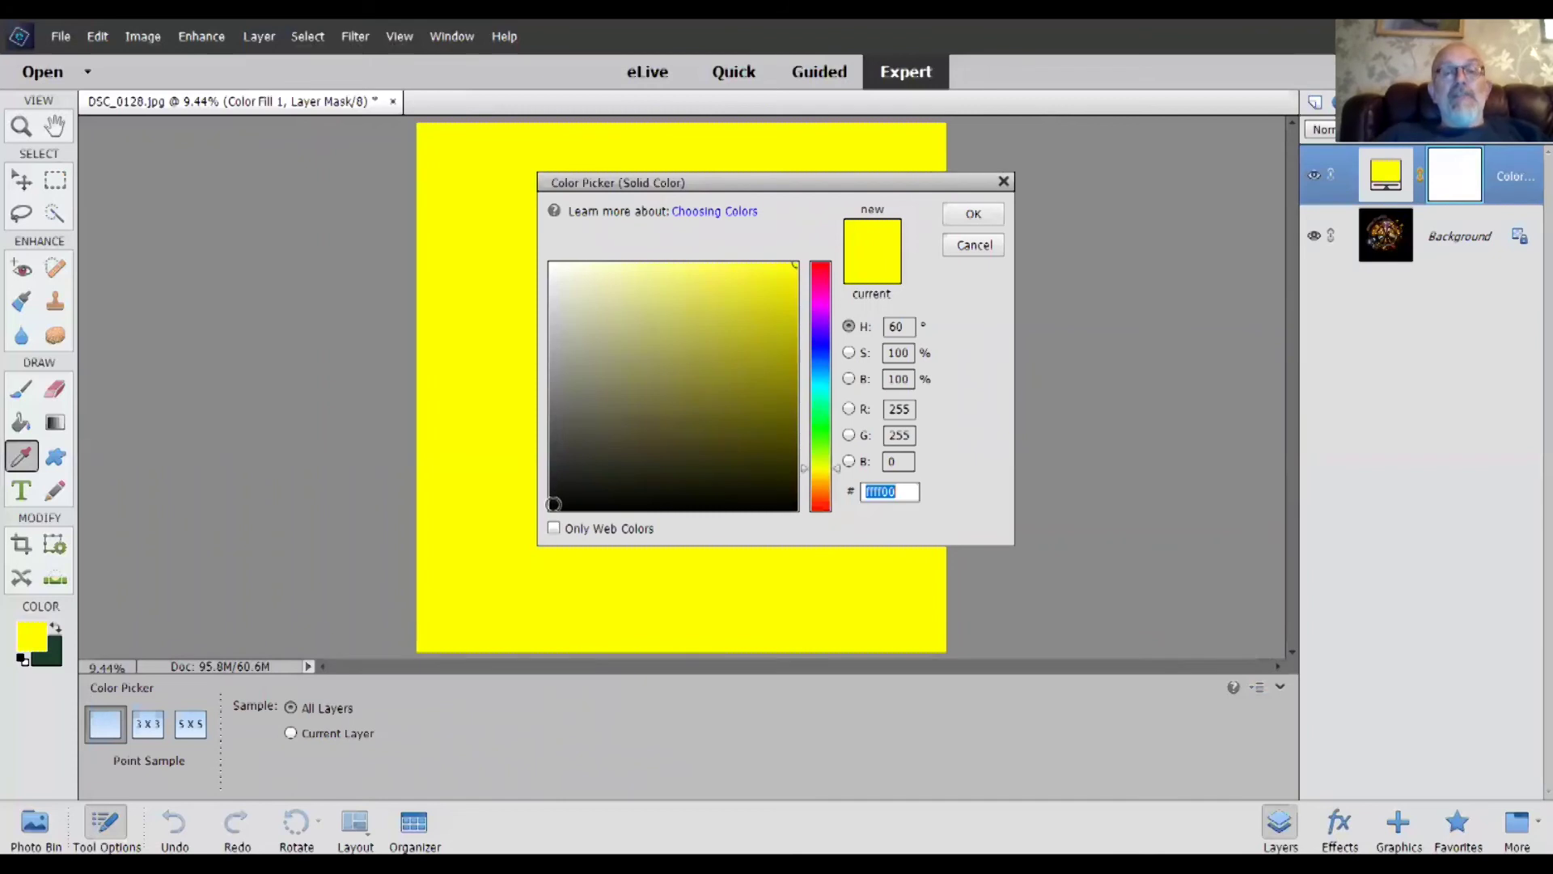
{"action": "left_click", "coordinate": [553, 508]}
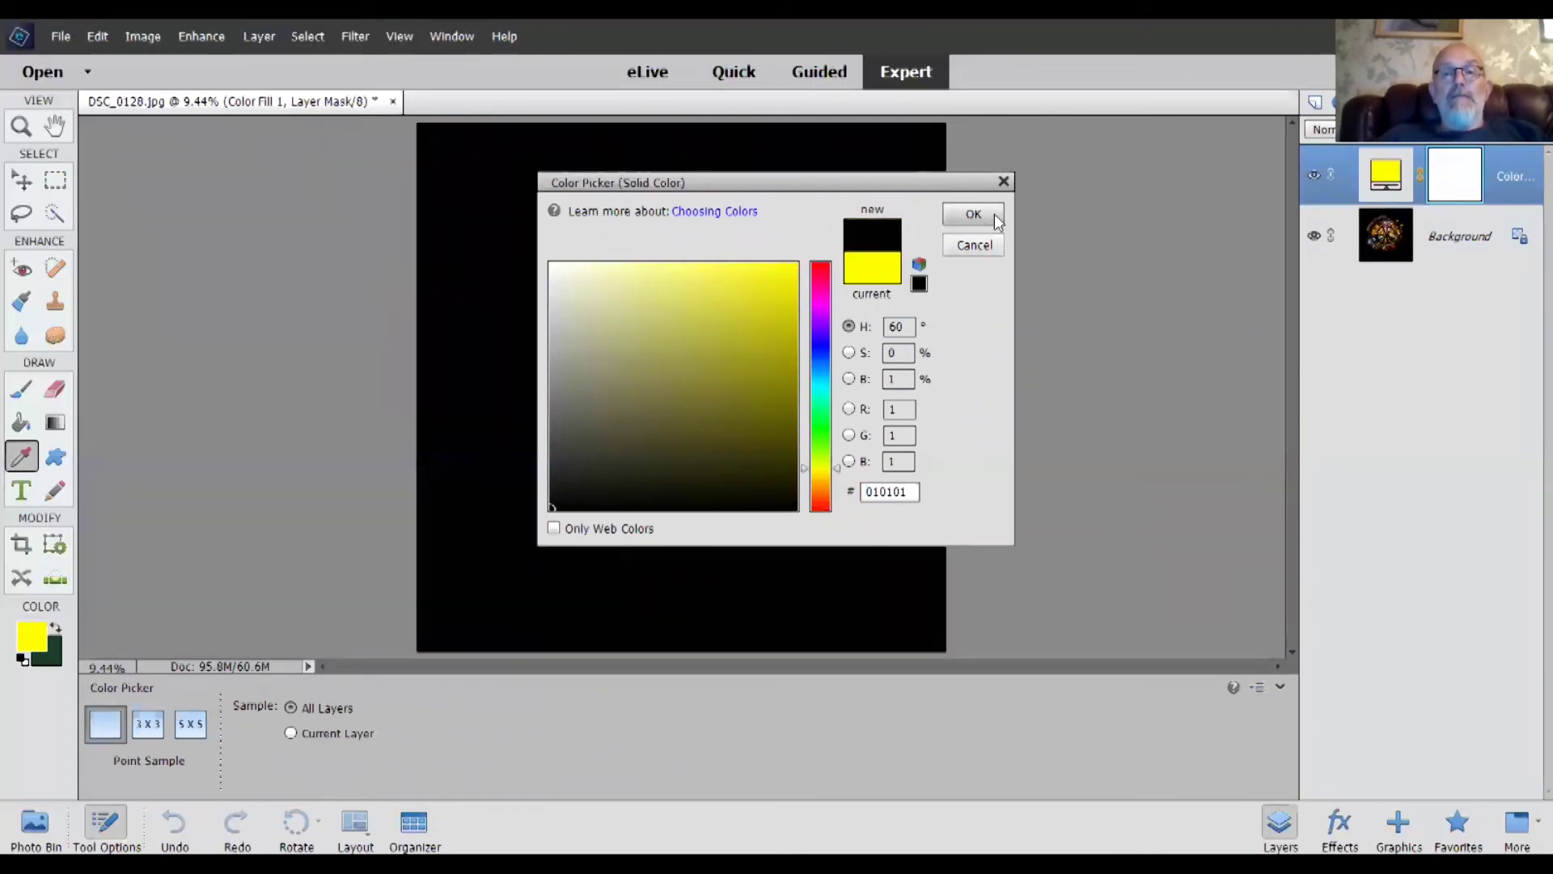
{"action": "left_click", "coordinate": [973, 215]}
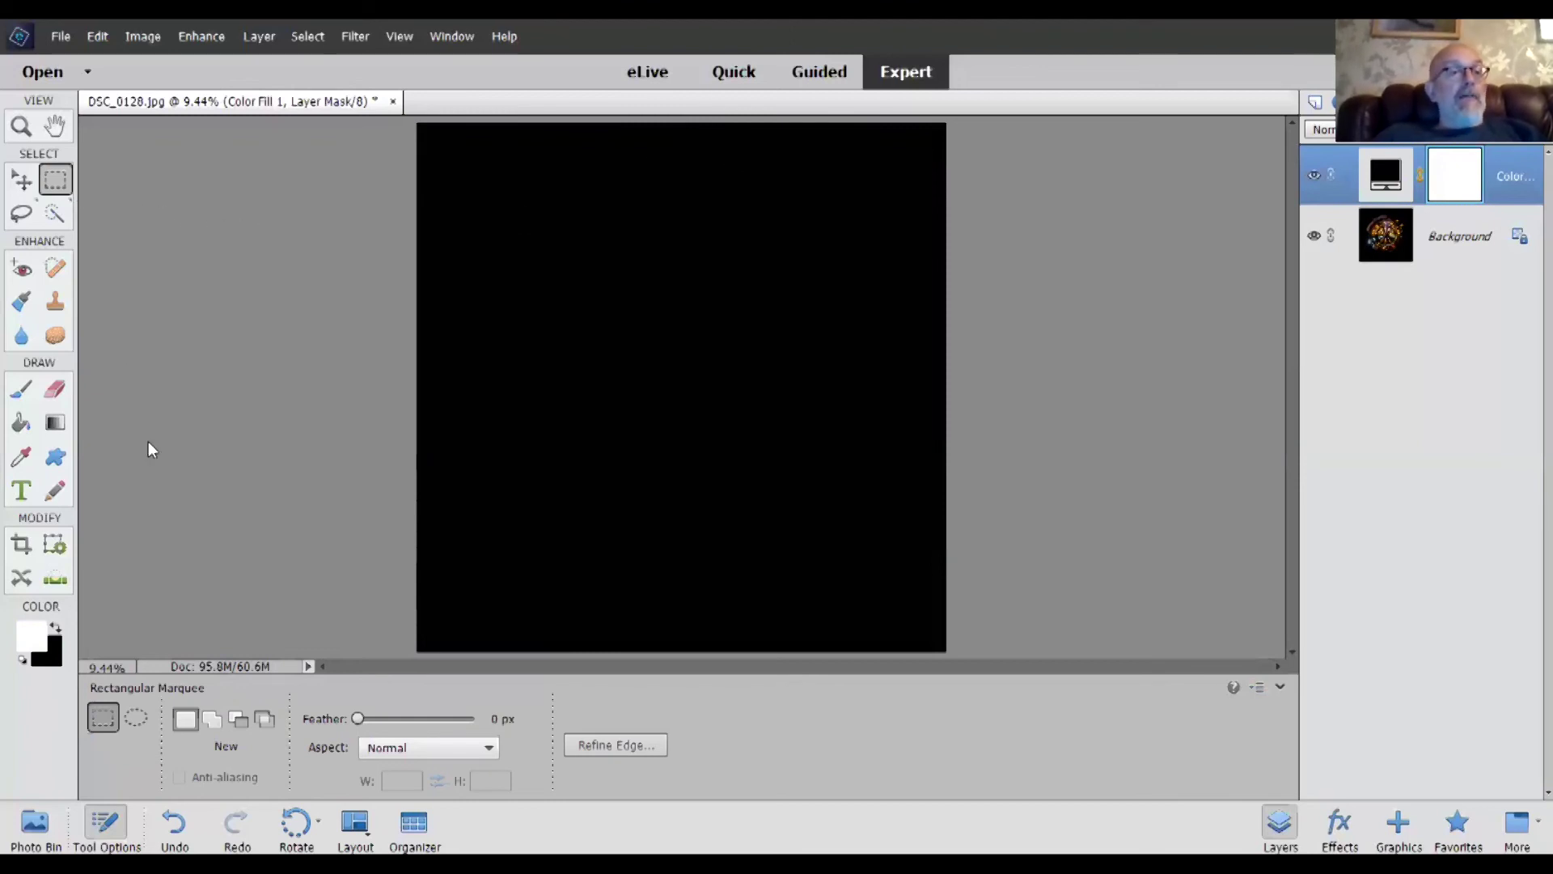
{"action": "left_click", "coordinate": [136, 718]}
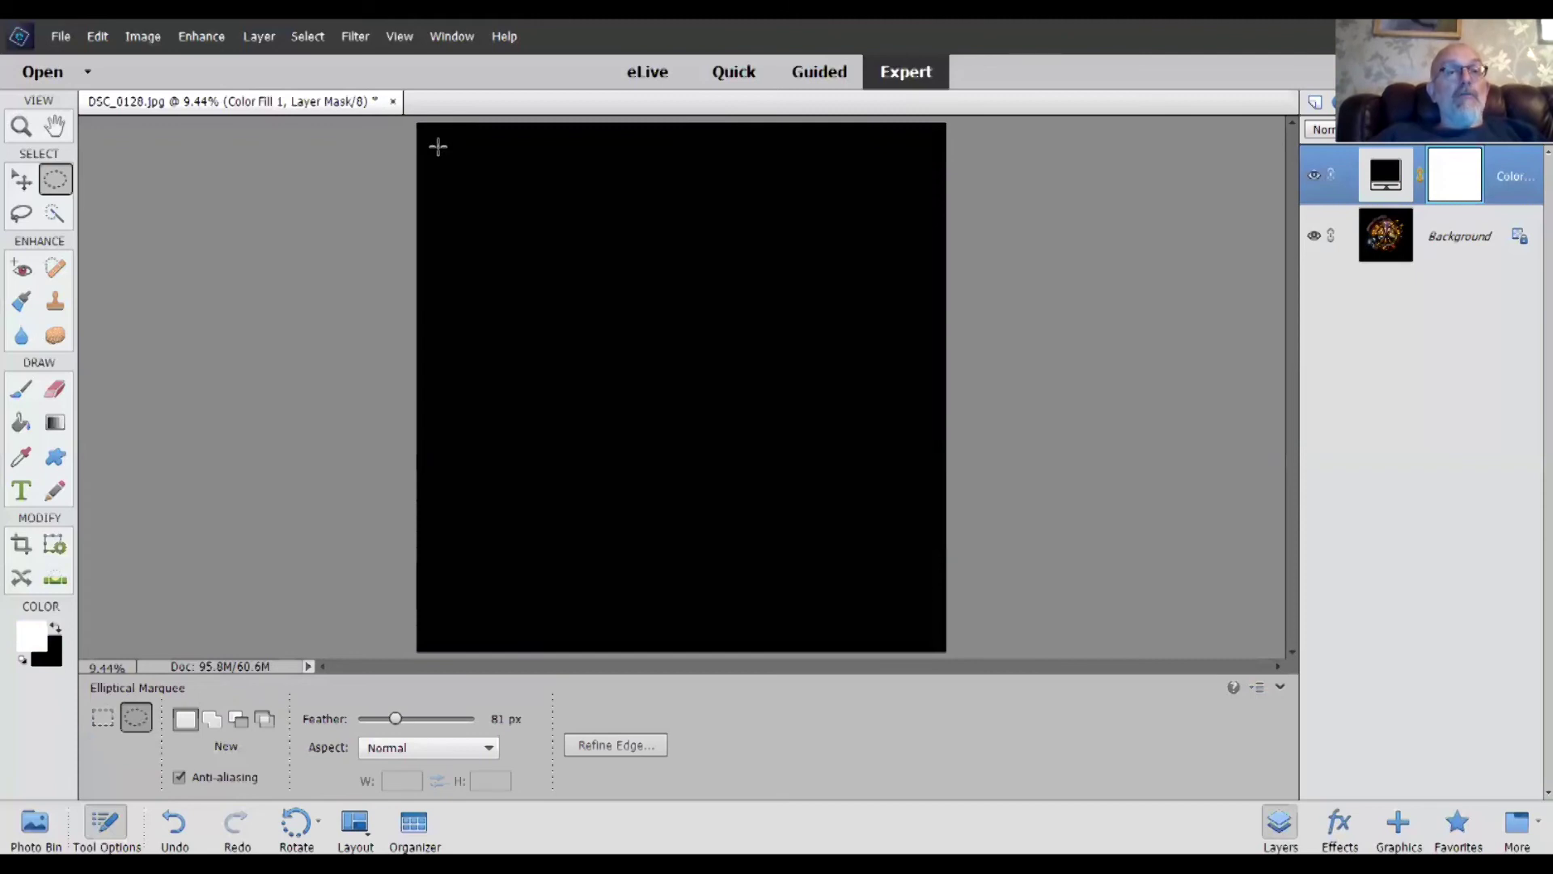
- Draw a large circular selection over the image centre with an 83 px feather
{"action": "left_click_drag", "start_coordinate": [455, 166], "coordinate": [922, 631]}
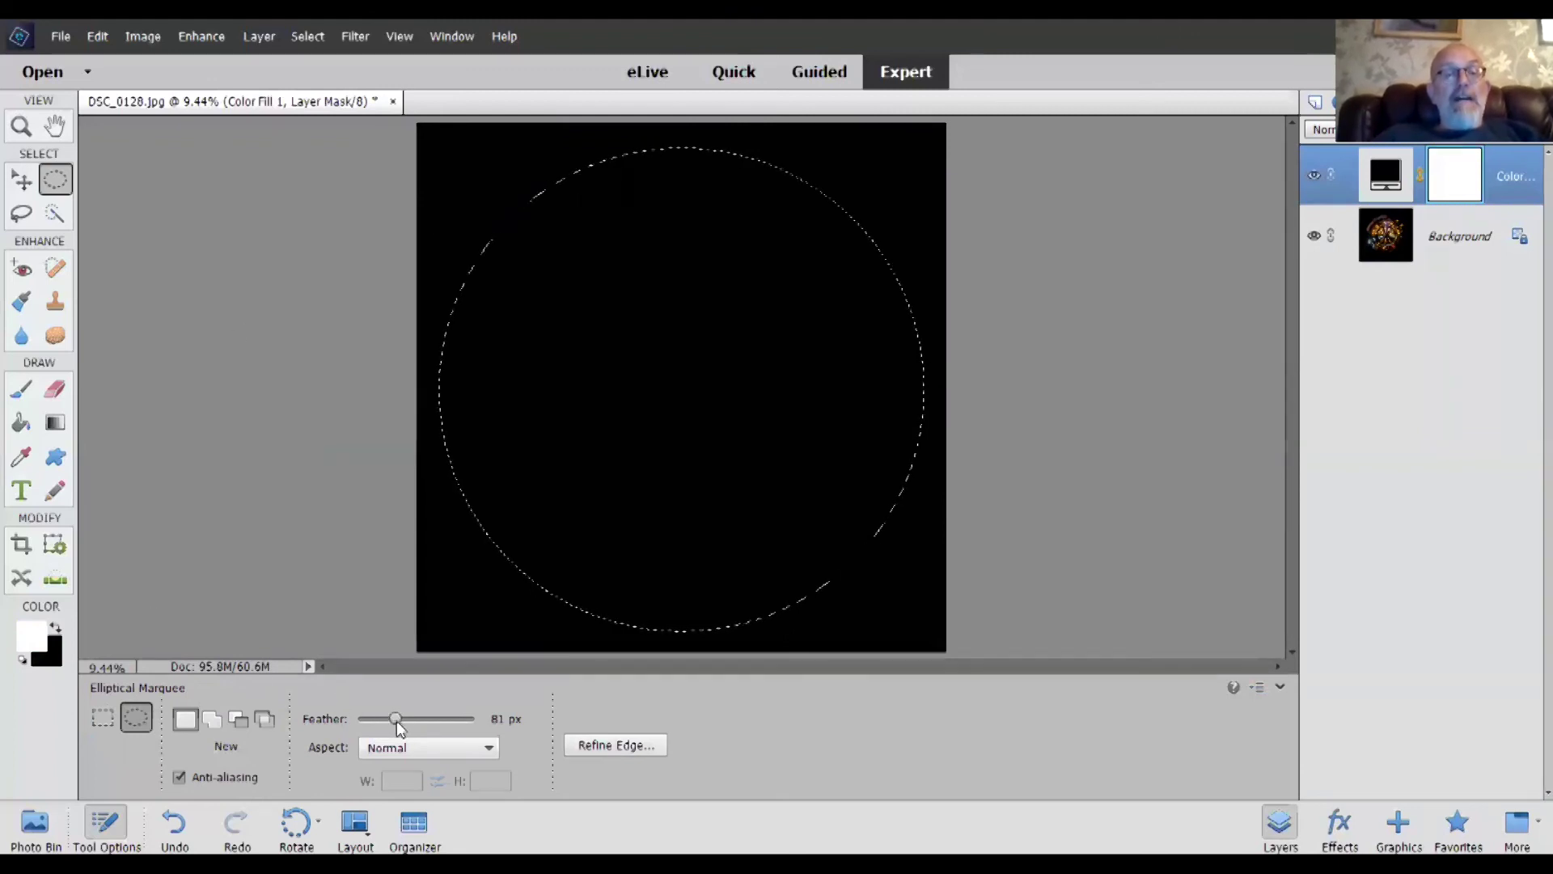
{"action": "mouse_move", "coordinate": [396, 719]}
{"action": "left_mouse_down"}
{"action": "mouse_move", "coordinate": [423, 720]}
{"action": "mouse_move", "coordinate": [388, 728]}
{"action": "mouse_move", "coordinate": [401, 720]}
{"action": "left_mouse_up"}
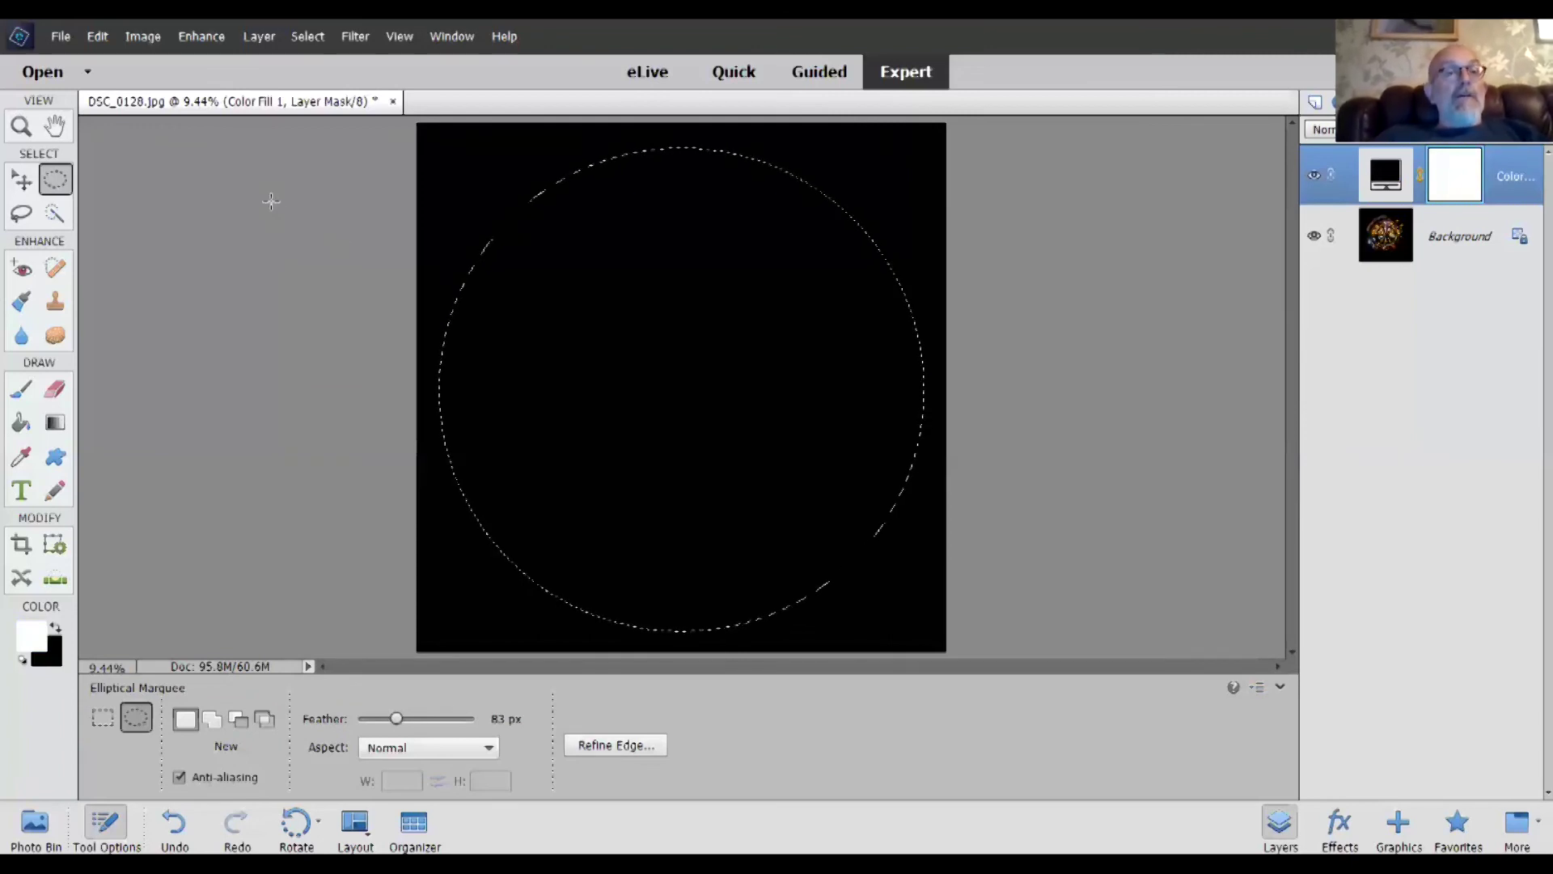
- Cut the feathered circle from Color Fill 1's mask to reveal the tiny planet
{"action": "left_click", "coordinate": [99, 36]}
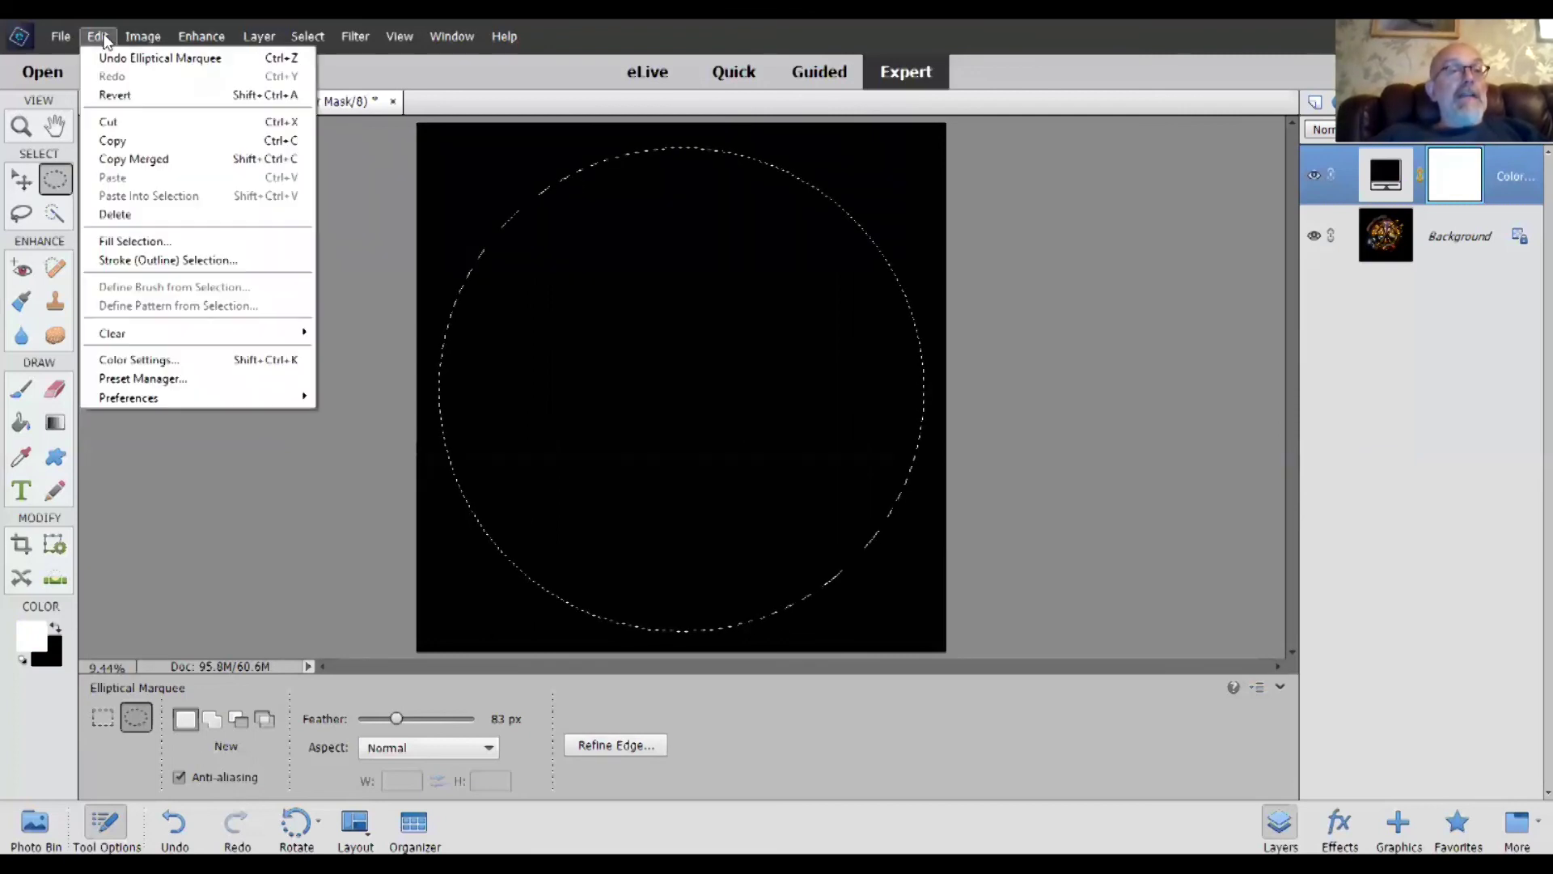
{"action": "left_click", "coordinate": [134, 123]}
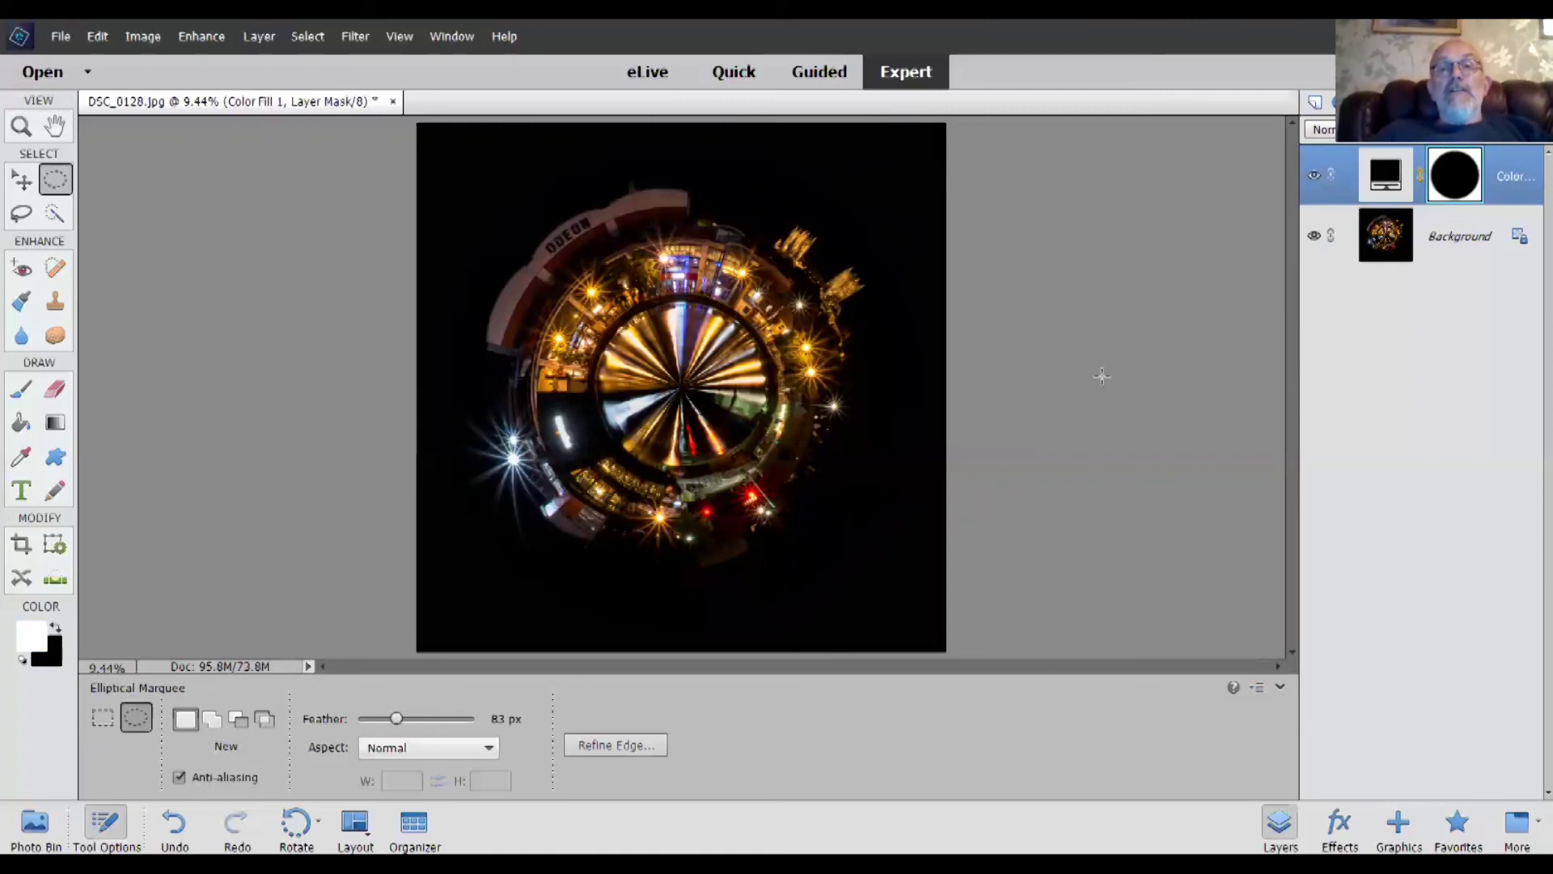
- Merge the black fill and photo into a single Background layer with Merge Visible
{"action": "left_click", "coordinate": [260, 39]}
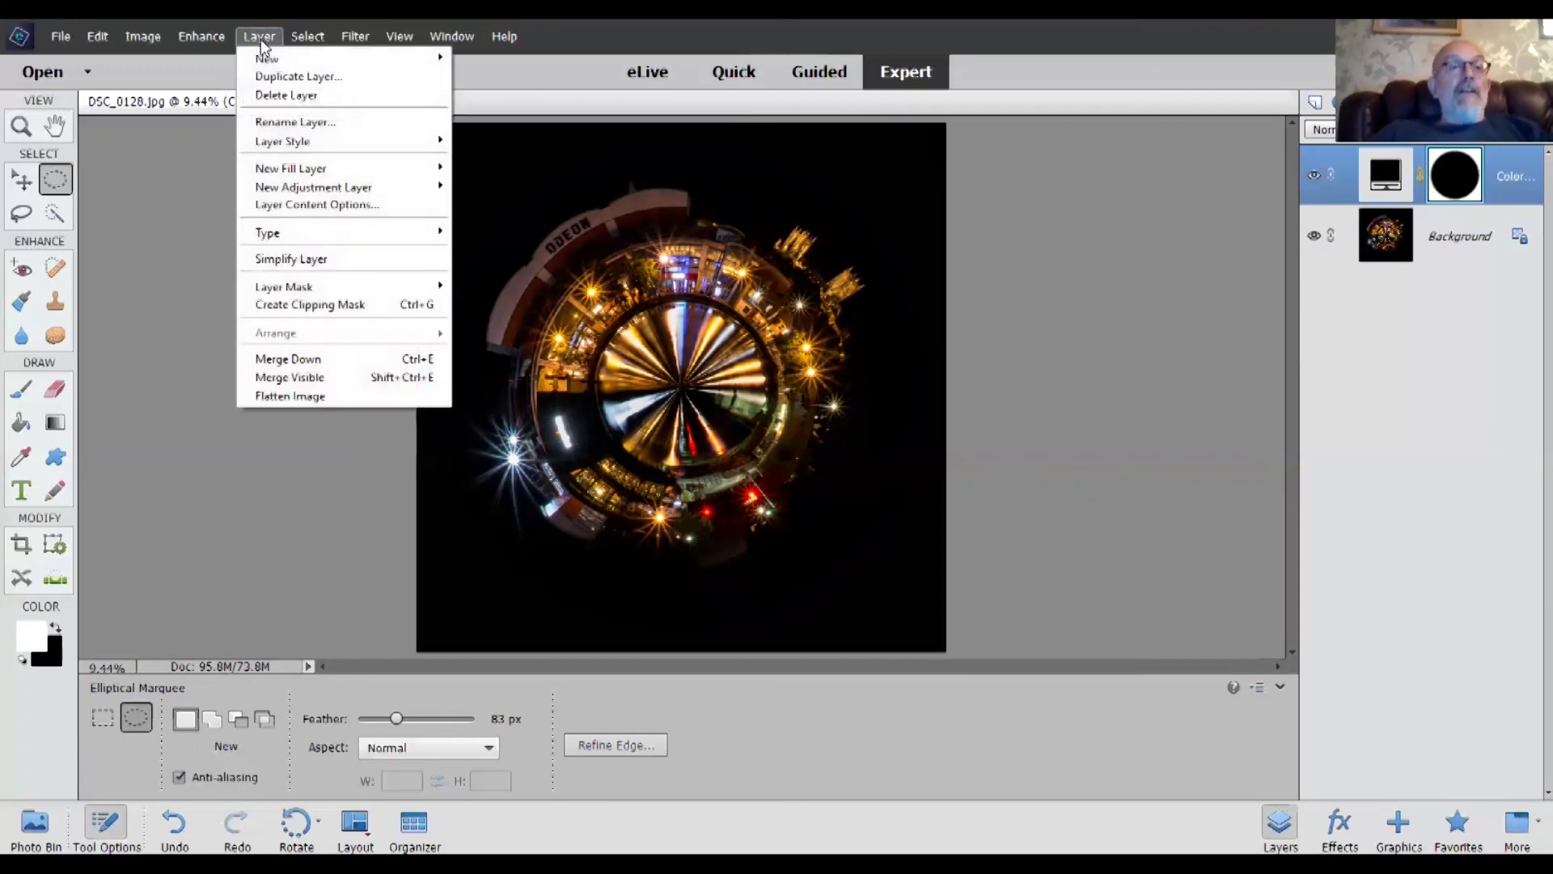
{"action": "left_click", "coordinate": [305, 379]}
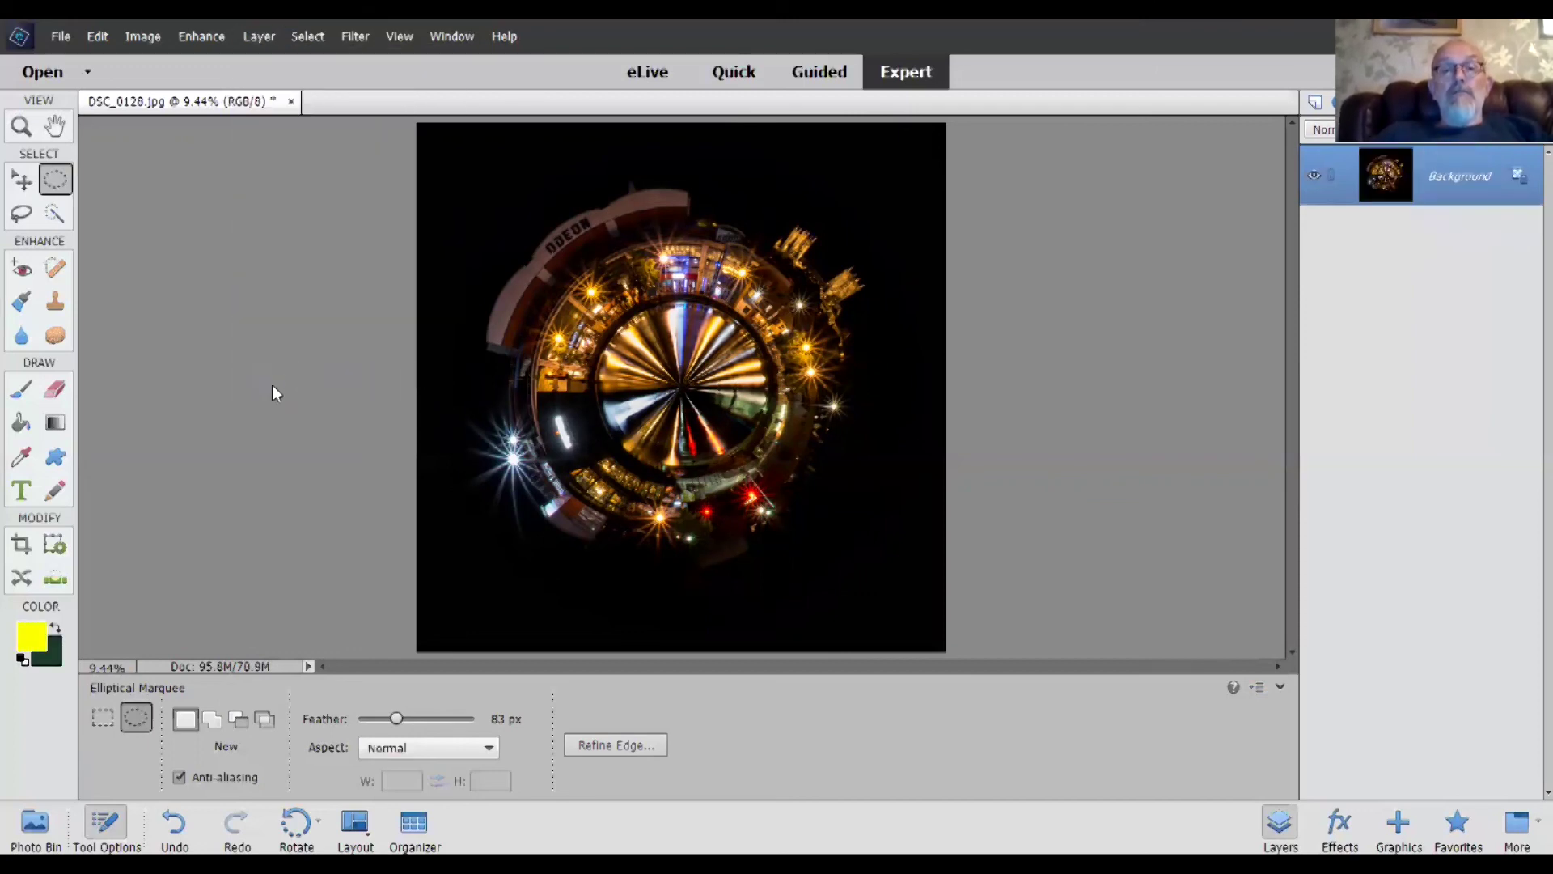